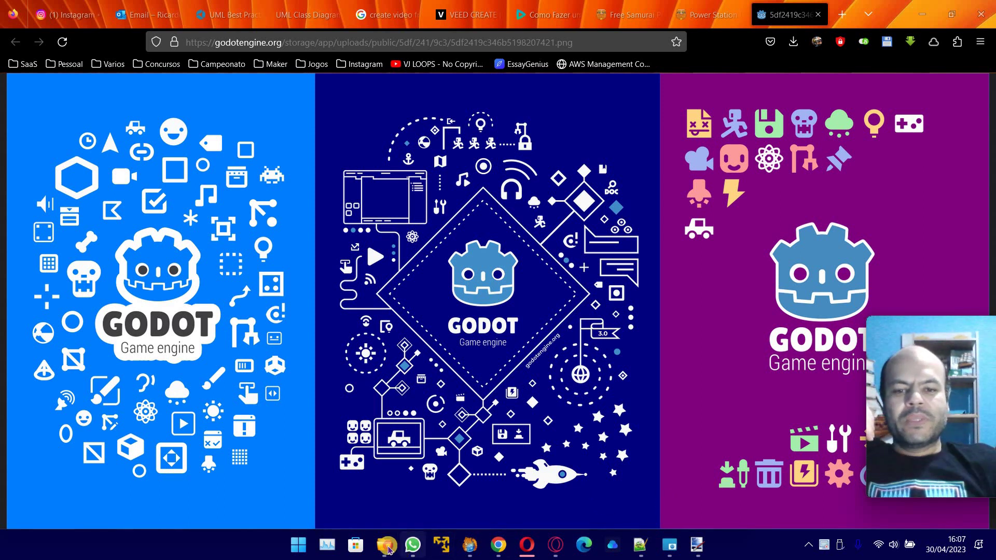
Switch to File Explorer, open the Samurai_Archer character folder and inspect the Dead.png sprite sheet up close
mouse_move(389, 549)
click(462, 480)
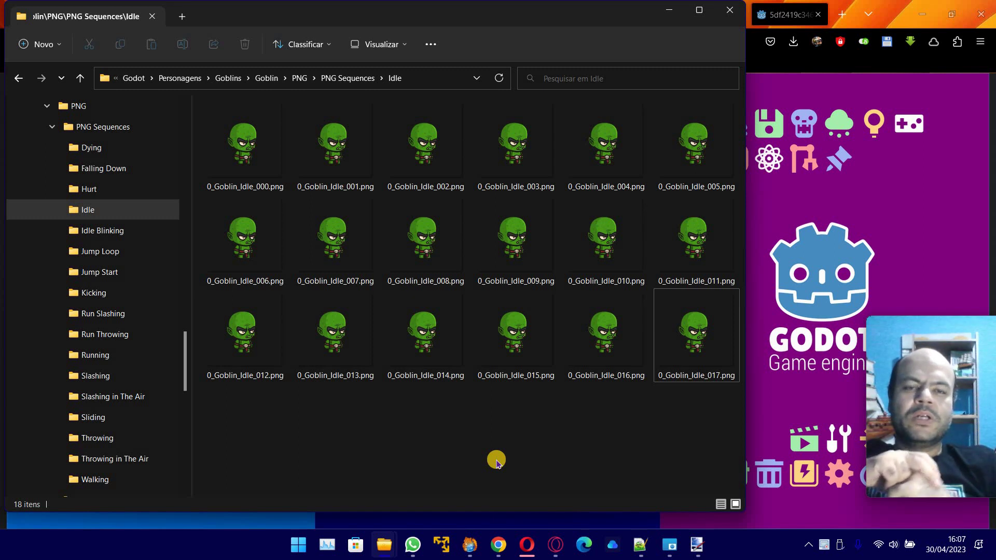
click(183, 418)
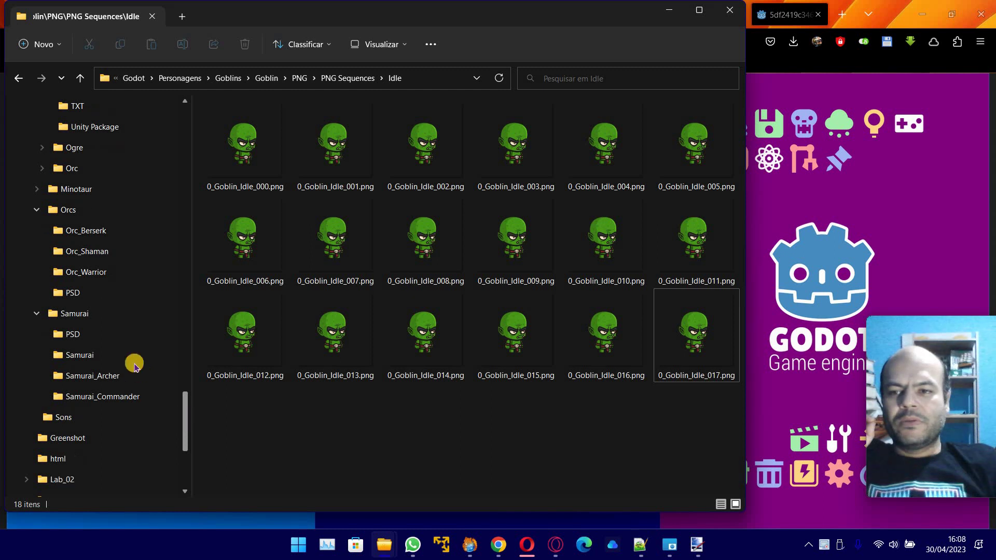
click(99, 374)
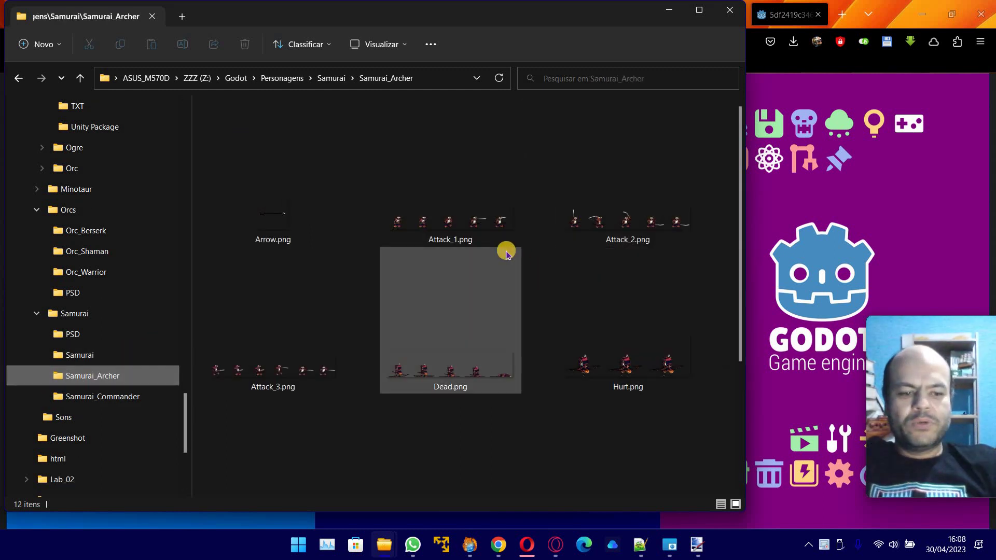
click(459, 318)
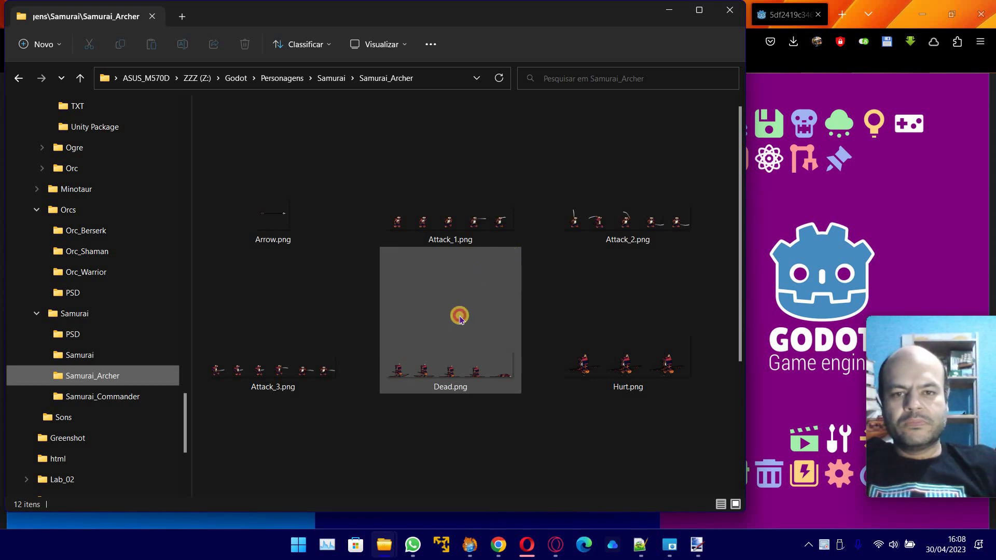
double_click(444, 383)
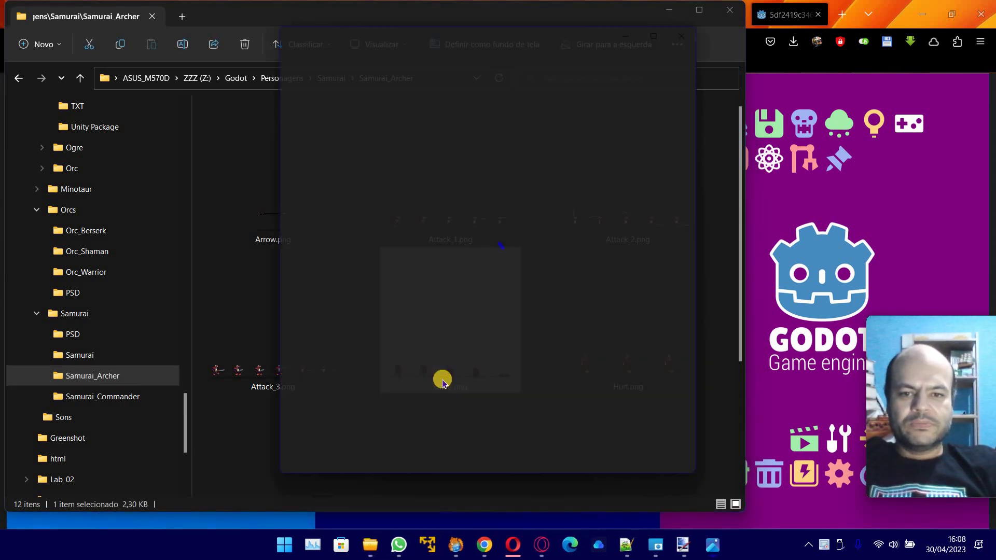
scroll(505, 332, up, 2)
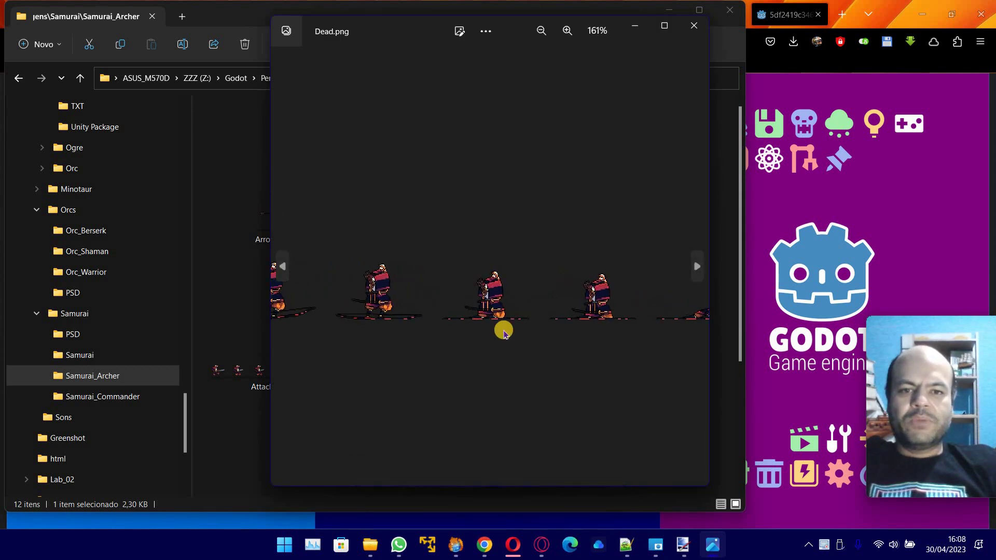
scroll(505, 332, down, 4)
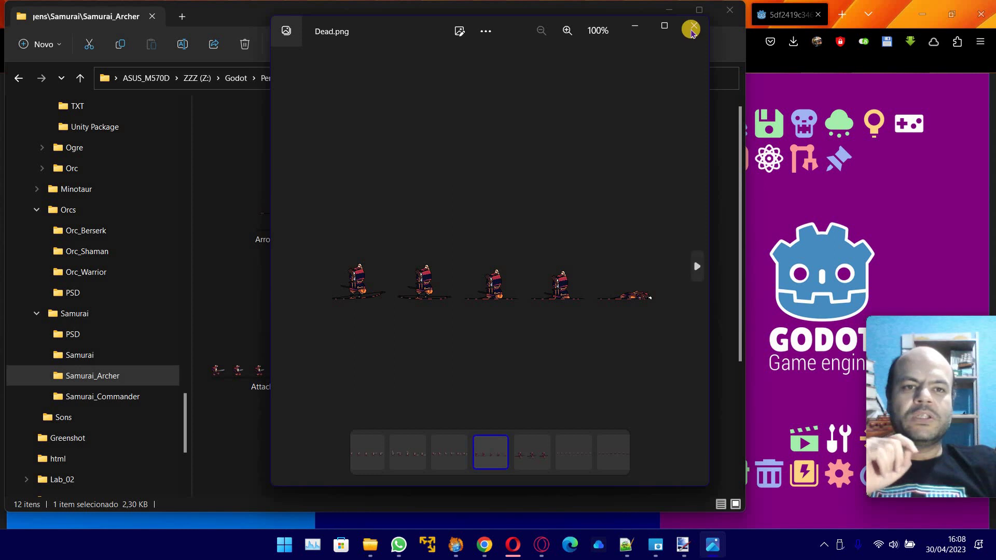
View the Hurt.png and Idle.png sprite sheets, enlarge the Idle.png frames for inspection, and close the image viewer
key(Right)
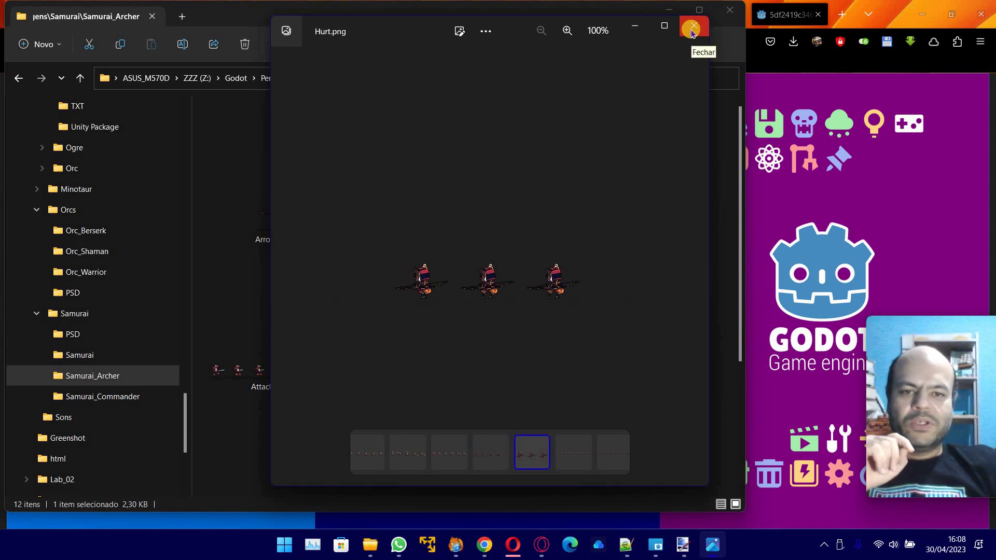
key(Right)
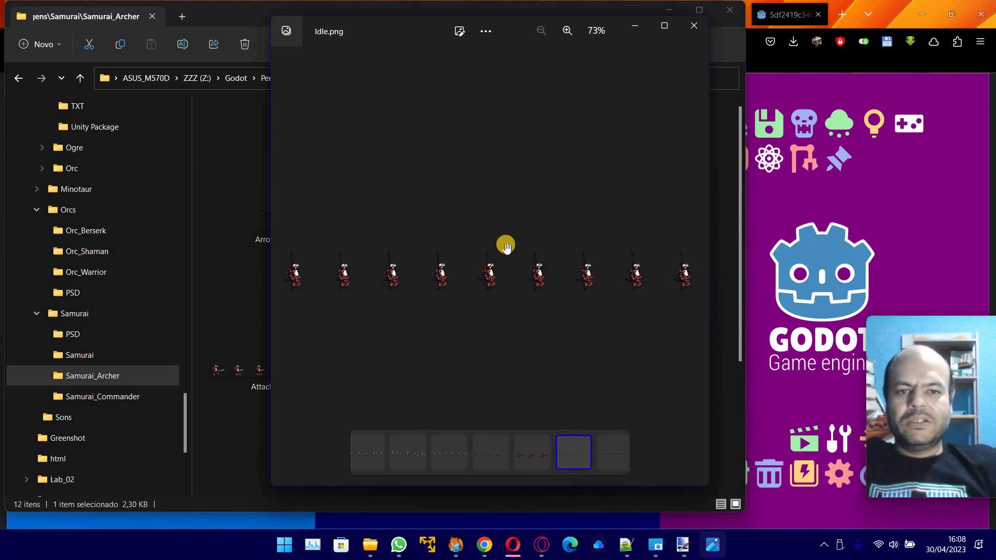
scroll(507, 246, up, 1)
scroll(507, 246, up, 3)
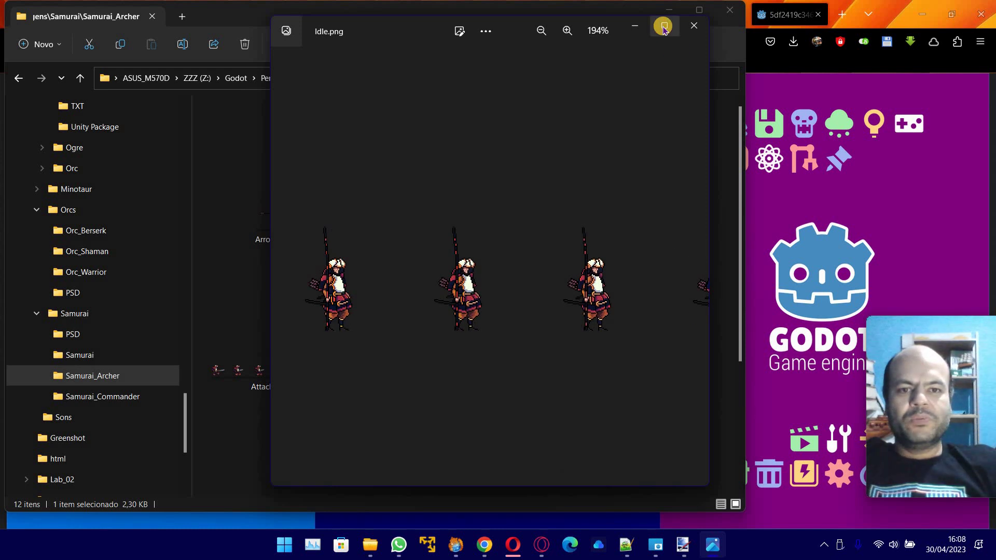
click(664, 26)
scroll(433, 326, up, 3)
scroll(434, 326, down, 5)
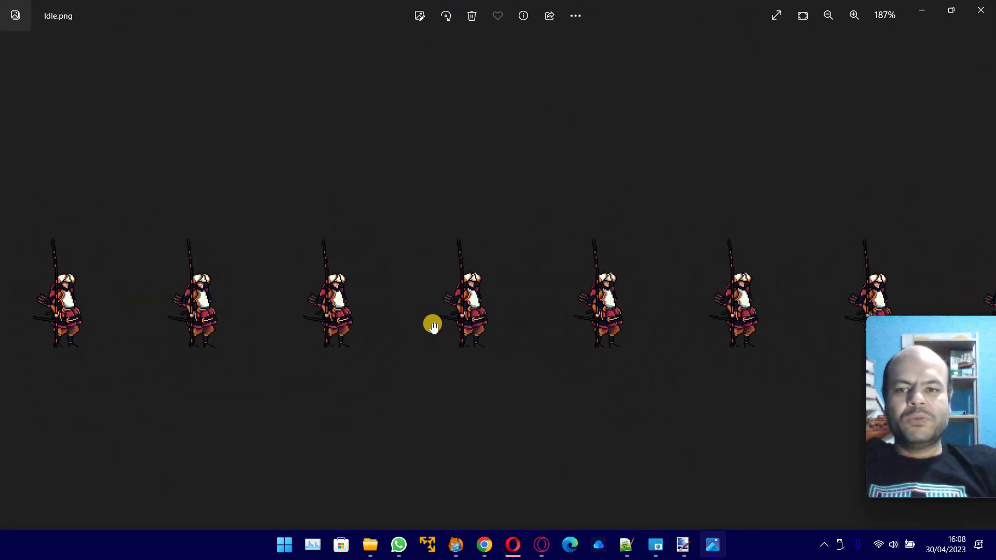
click(981, 10)
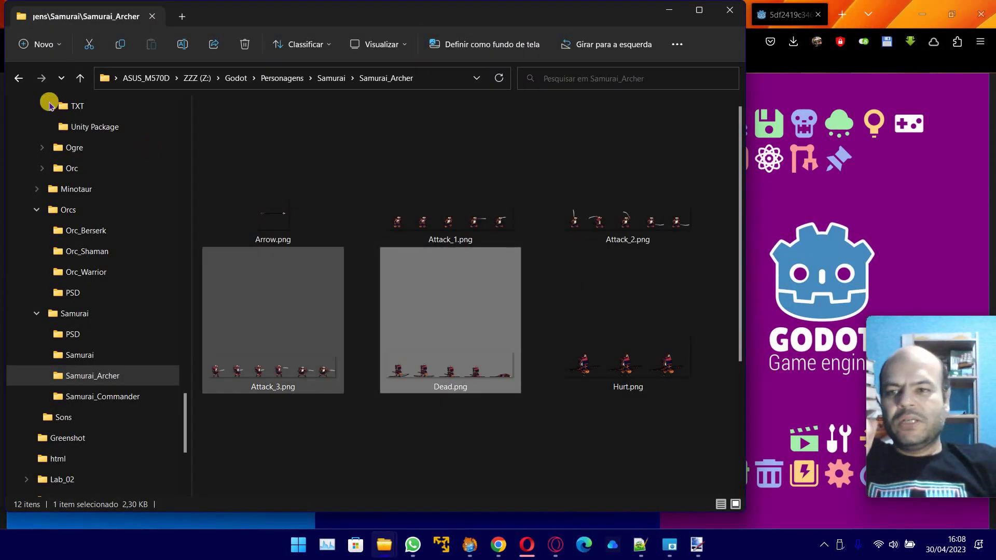
Return to the Goblin's PNG Sequences and look through the Dying, Falling Down, Hurt and Idle folders
click(21, 80)
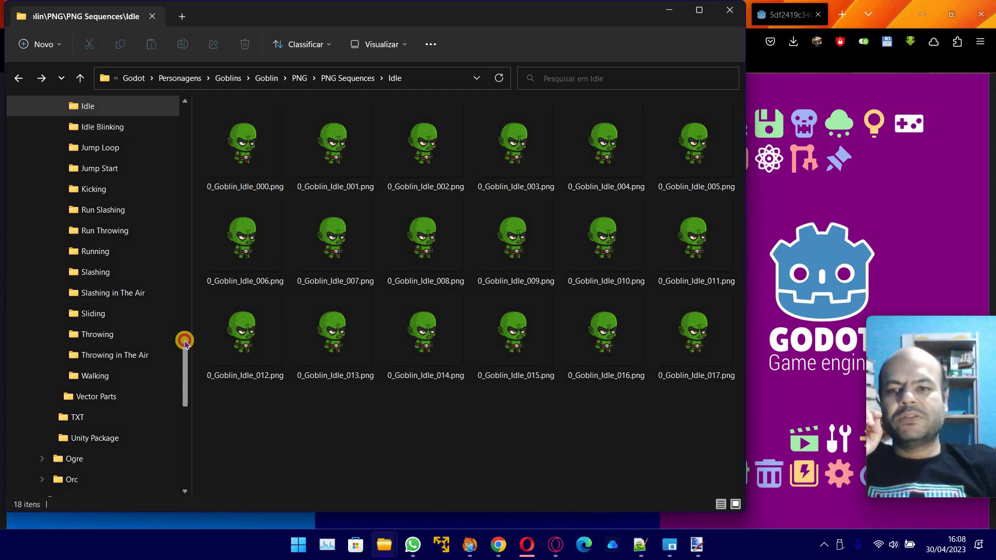
scroll(185, 340, up, 2)
click(140, 169)
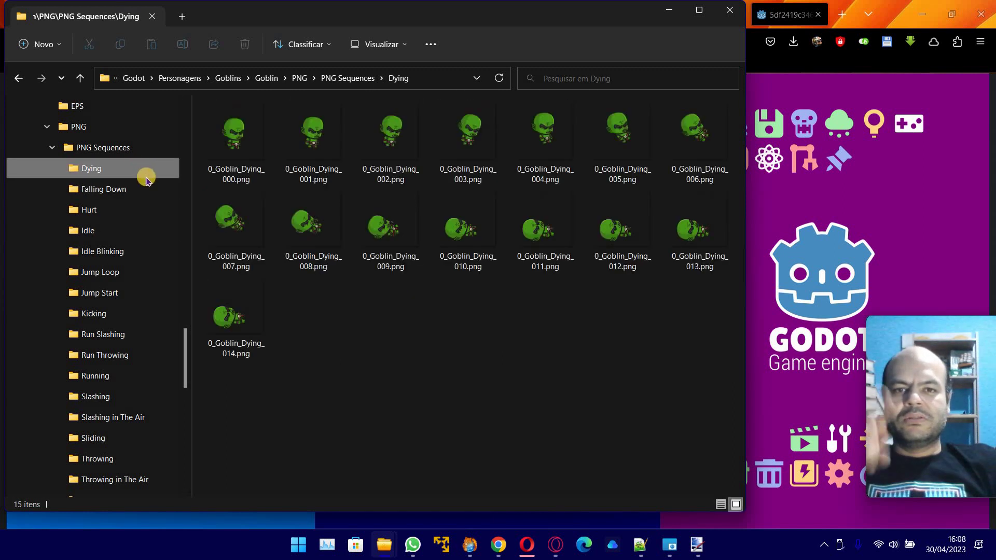
click(148, 188)
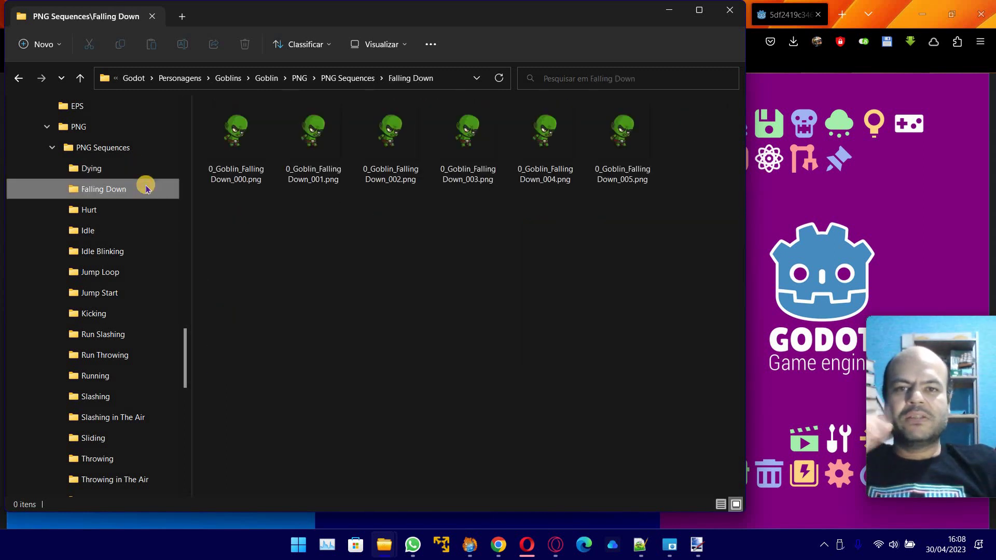
click(132, 214)
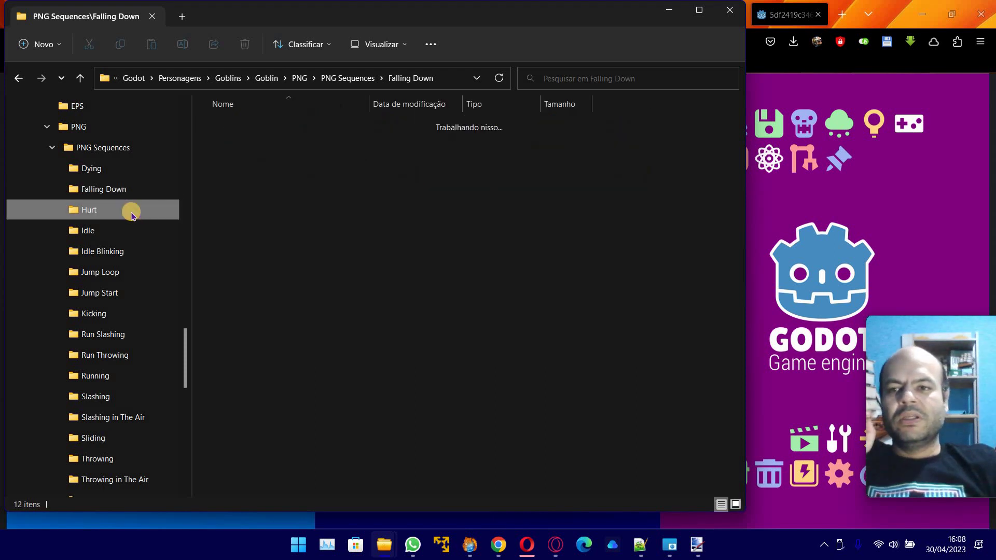
click(145, 230)
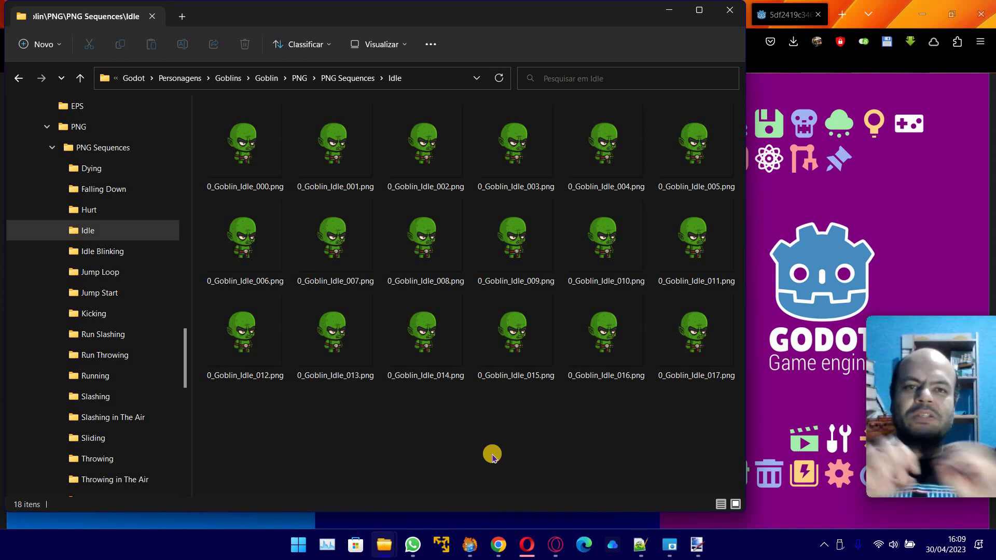
Switch to paint.net to view 0_Goblin_Idle_016.png and 0_Goblin_Idle_017.png, comparing them with the files in the Idle folder
click(384, 544)
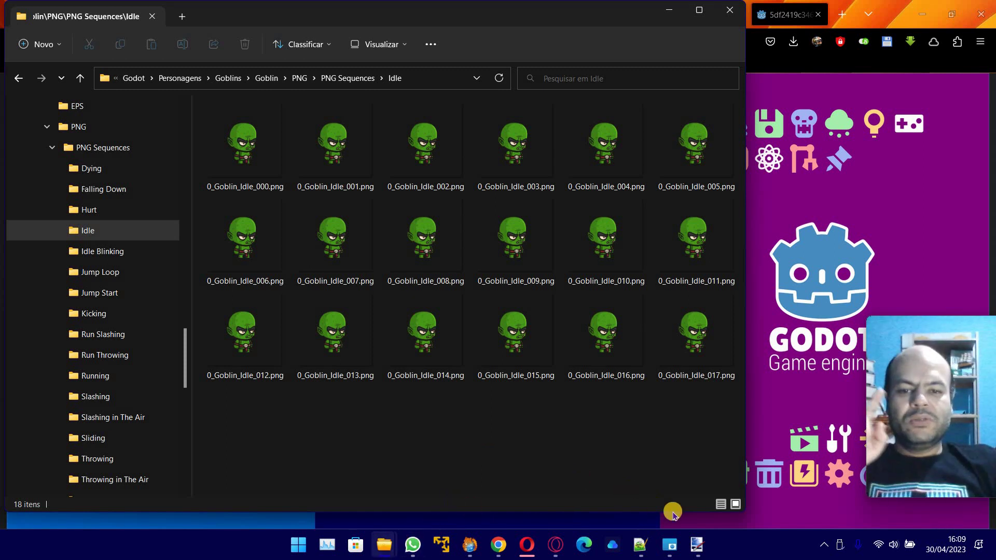
click(698, 546)
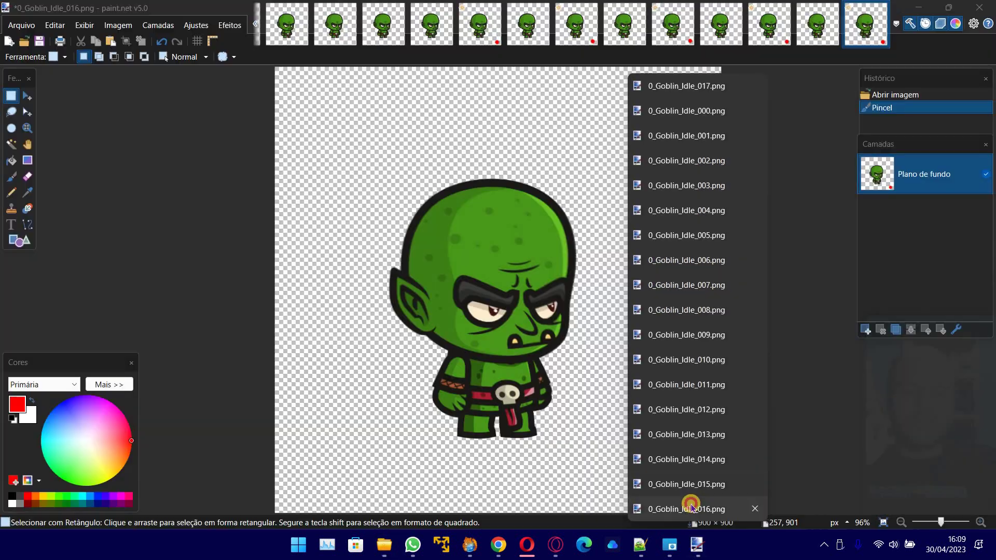
click(692, 508)
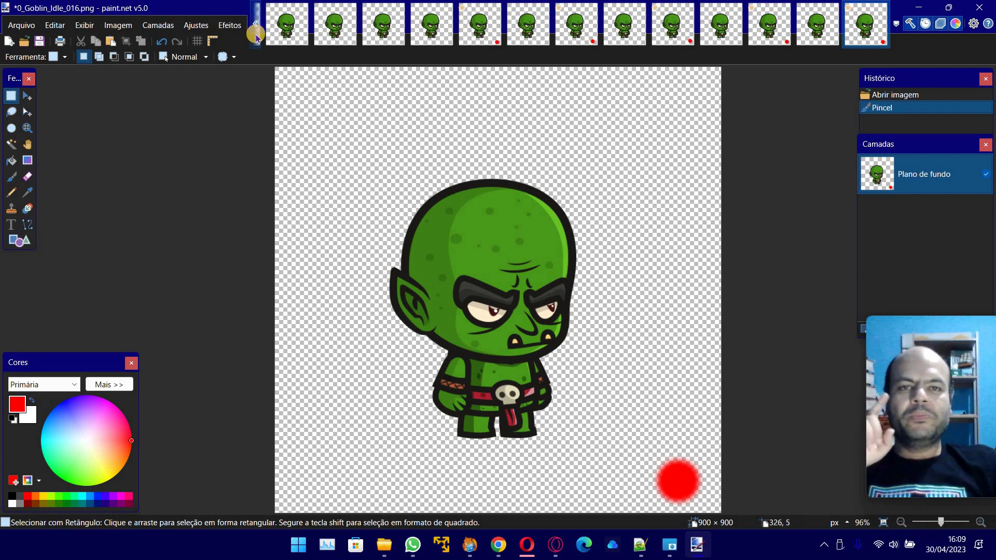
key(ctrl+Tab)
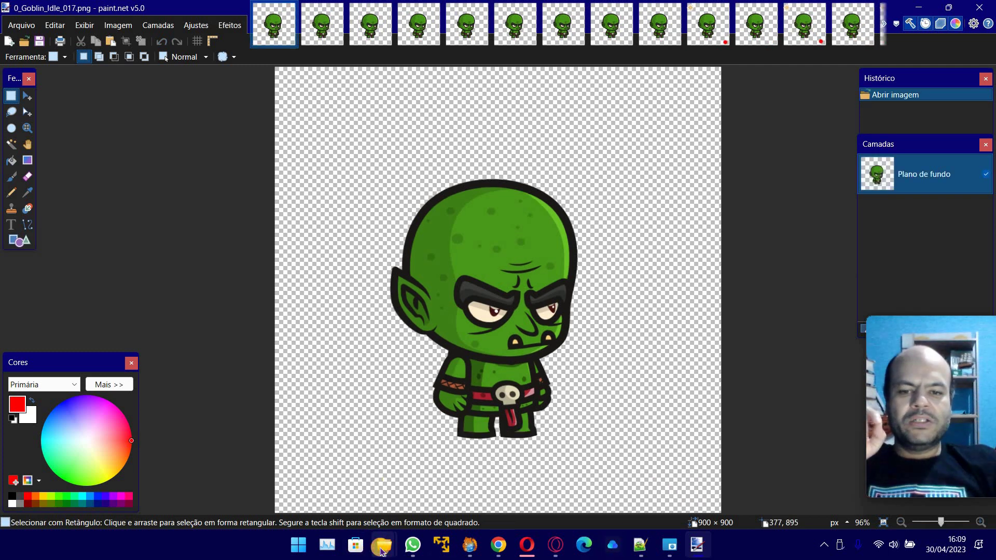
mouse_move(382, 549)
click(420, 512)
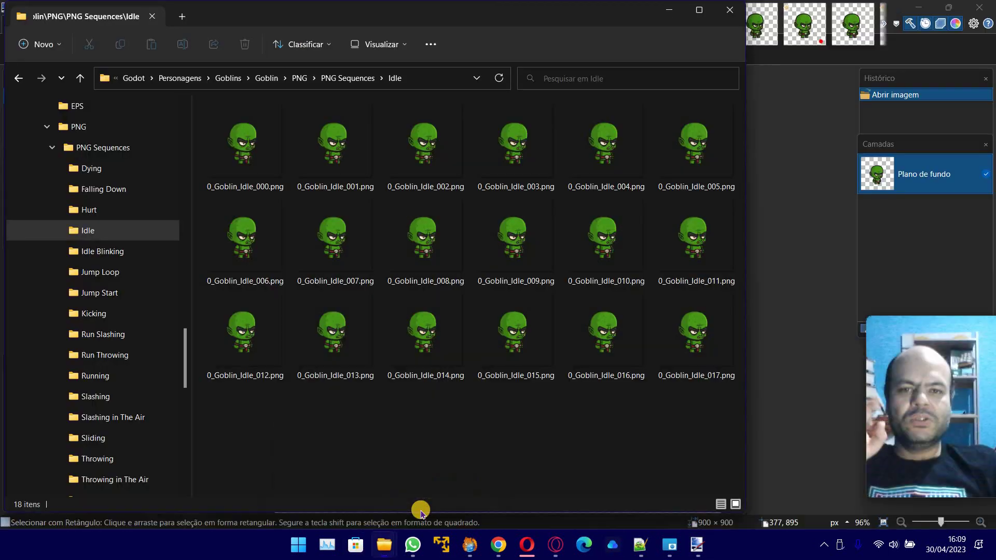
click(801, 320)
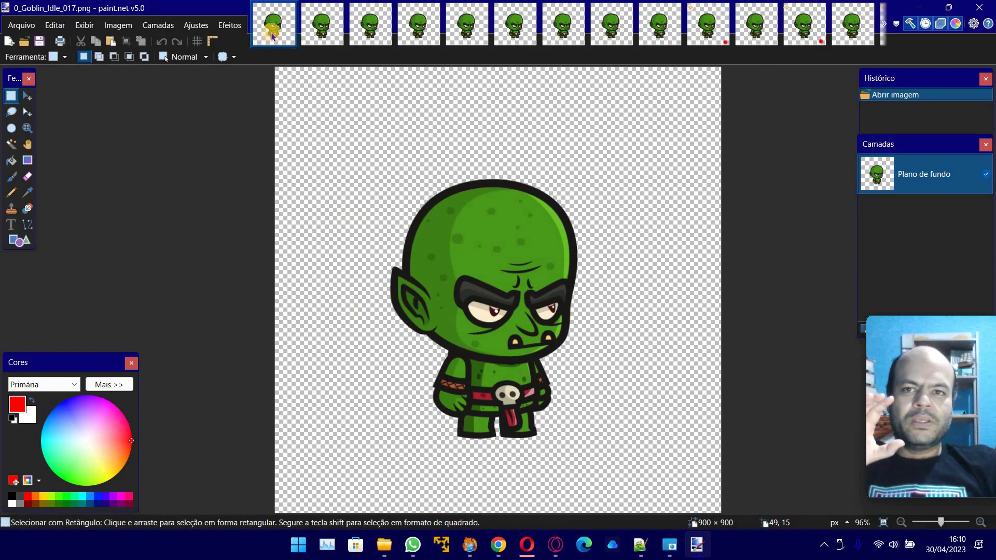
Step through the open goblin idle frames in sequence from 0_Goblin_Idle_000.png to 0_Goblin_Idle_016.png to compare the poses
click(319, 29)
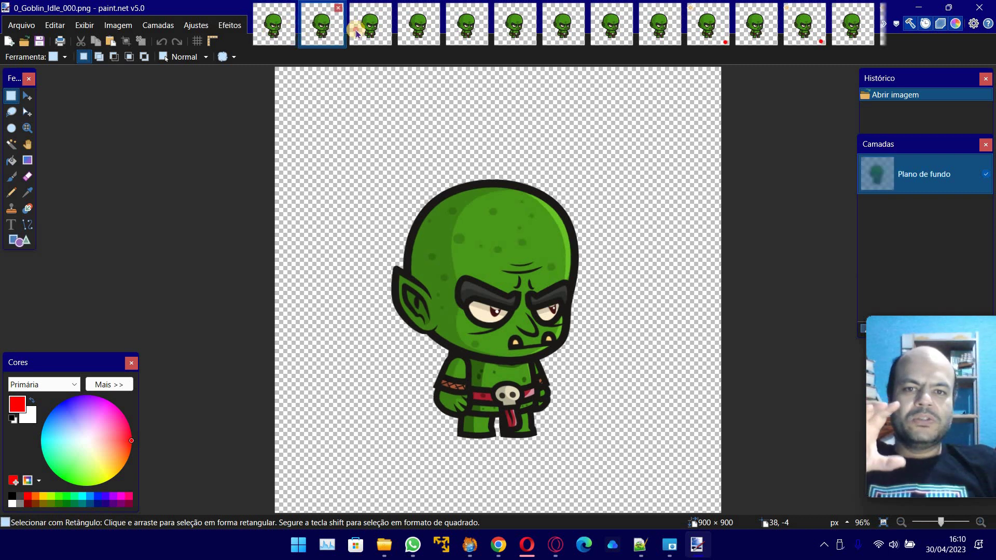
click(370, 28)
click(419, 28)
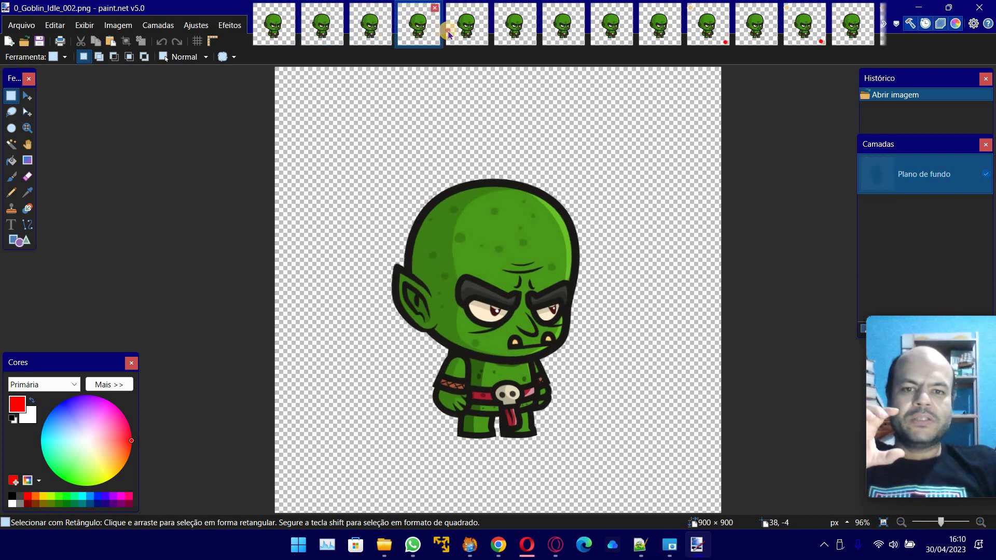
click(466, 31)
click(515, 31)
click(563, 31)
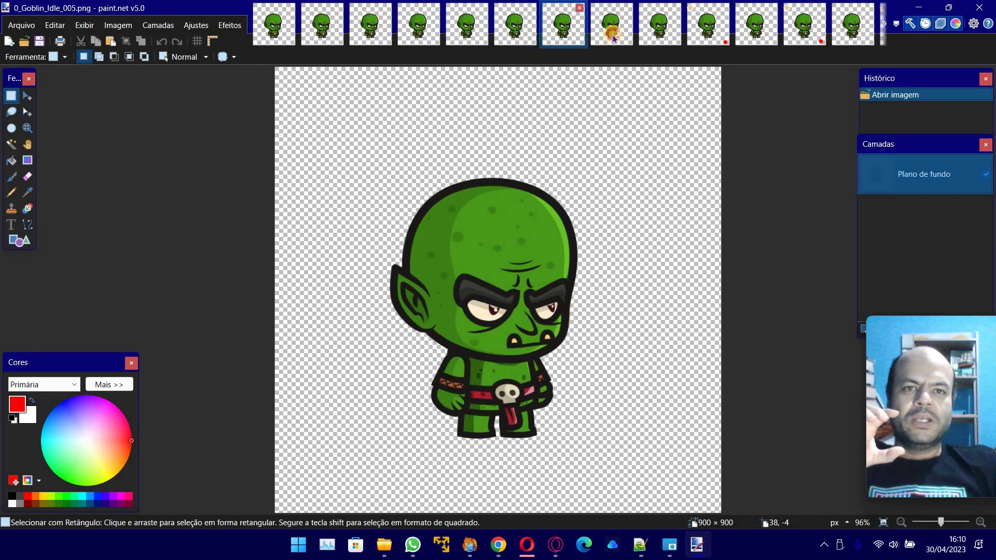
click(611, 31)
click(659, 31)
click(708, 31)
drag(708, 31, 746, 33)
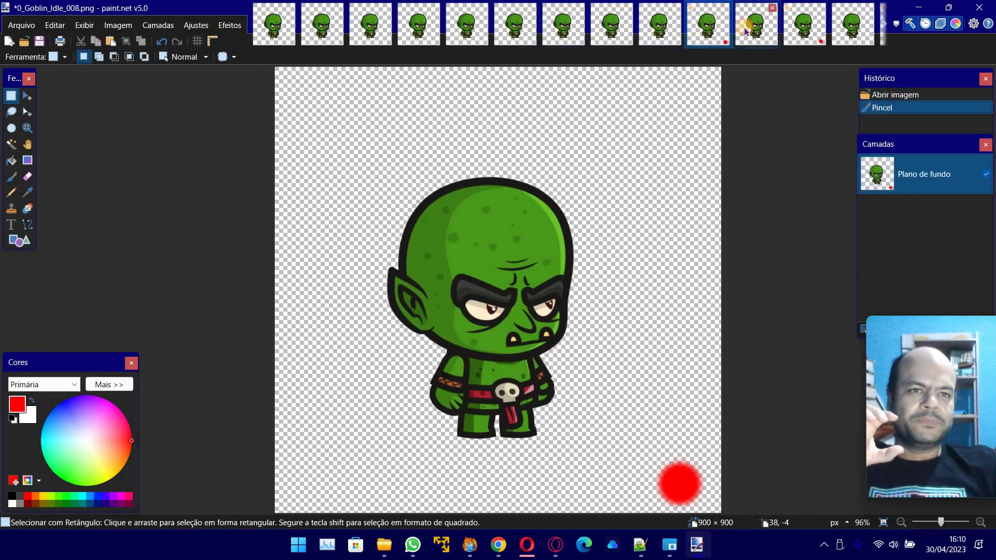
click(746, 32)
click(801, 23)
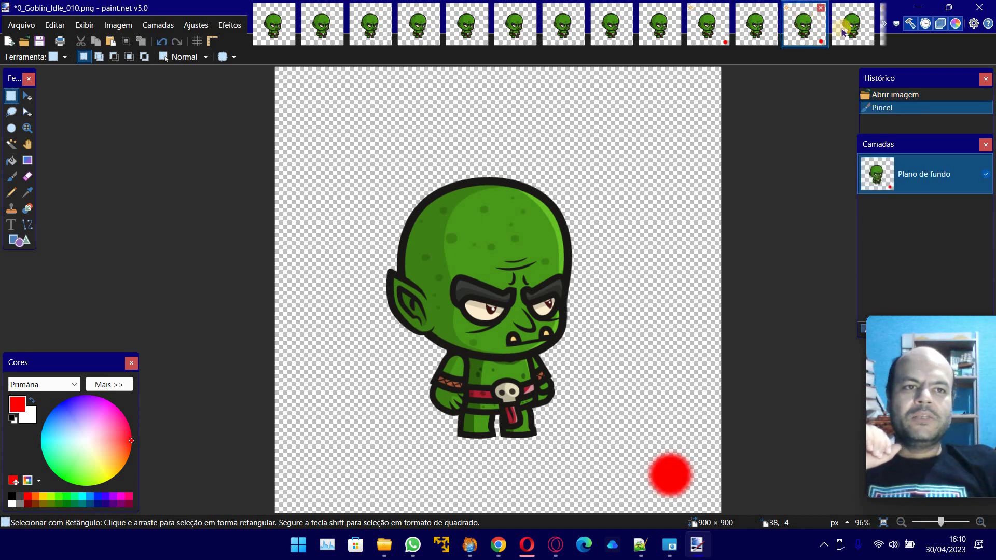
click(843, 32)
click(881, 32)
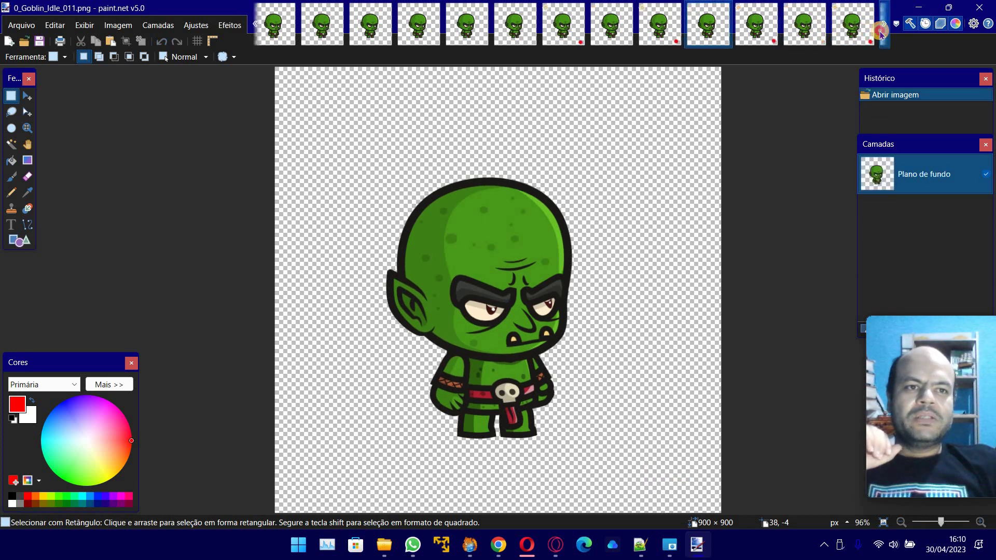
click(881, 32)
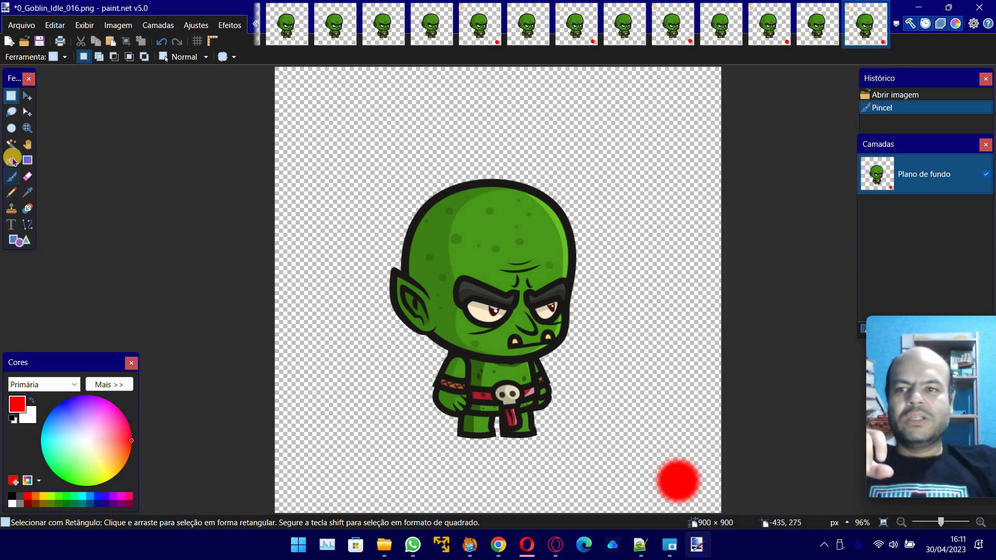
click(11, 177)
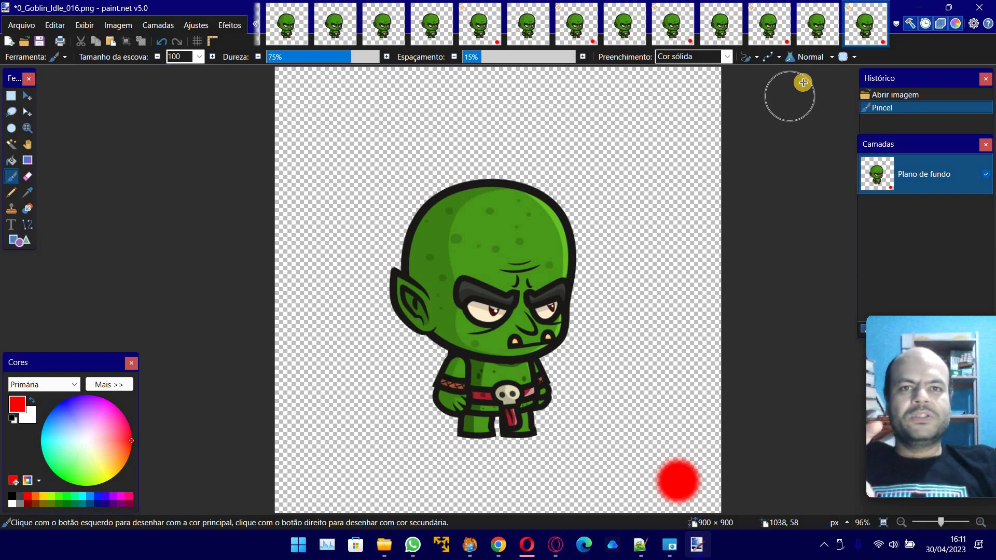
click(11, 95)
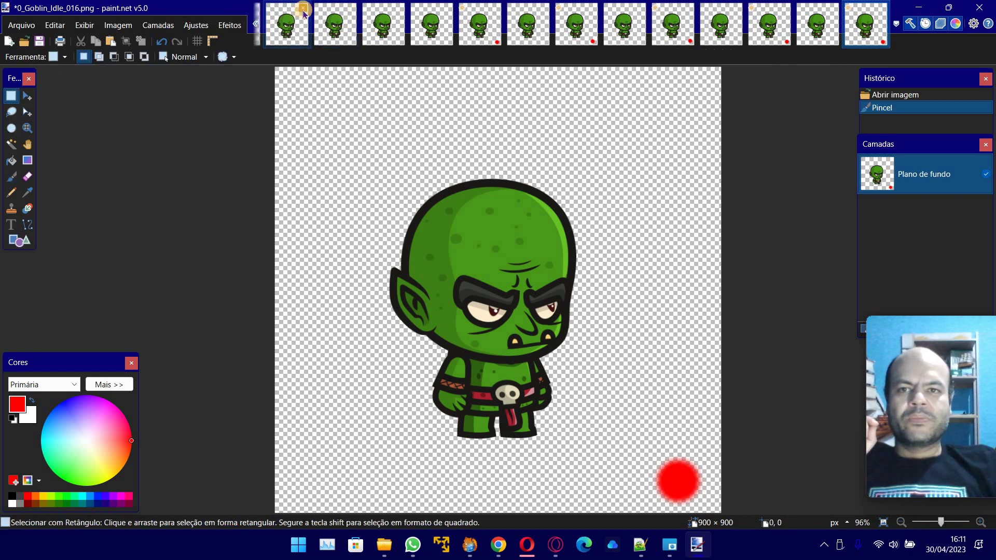
Close the open goblin idle images that come before 0_Goblin_Idle_008.png, including 0_Goblin_Idle_017.png
click(303, 9)
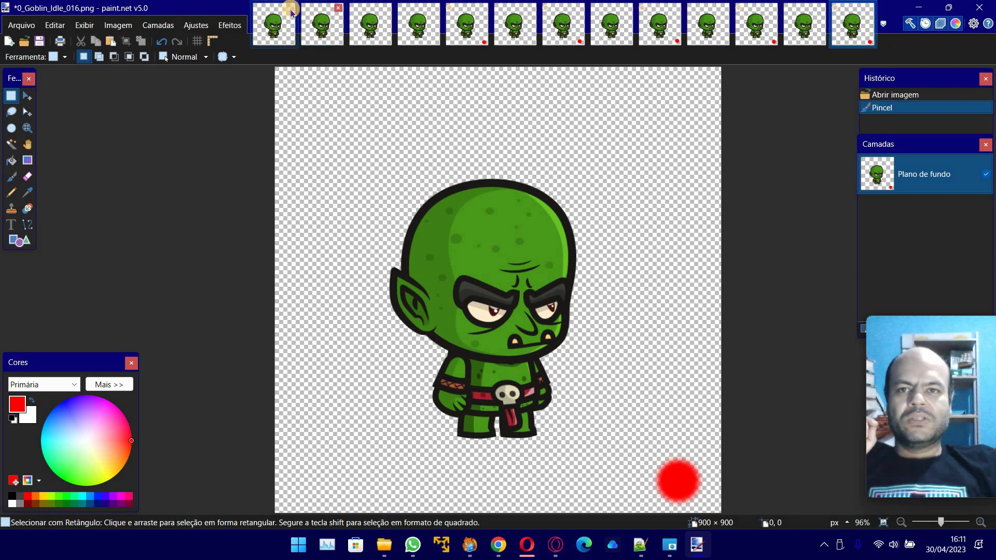
click(291, 10)
click(291, 10)
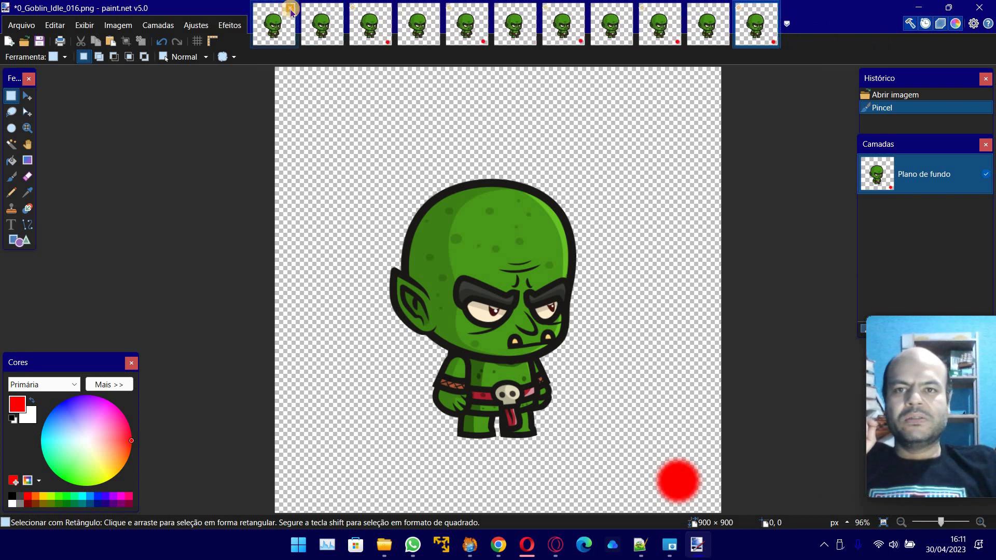
click(291, 11)
click(291, 10)
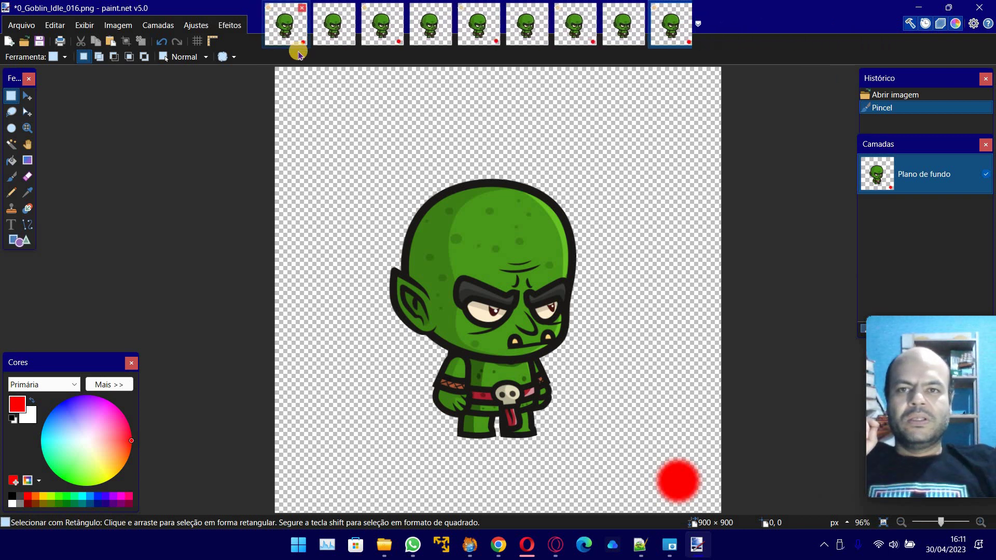
Close every second open goblin image, keeping only idle frames 008, 010, 012, 014 and 016
click(340, 10)
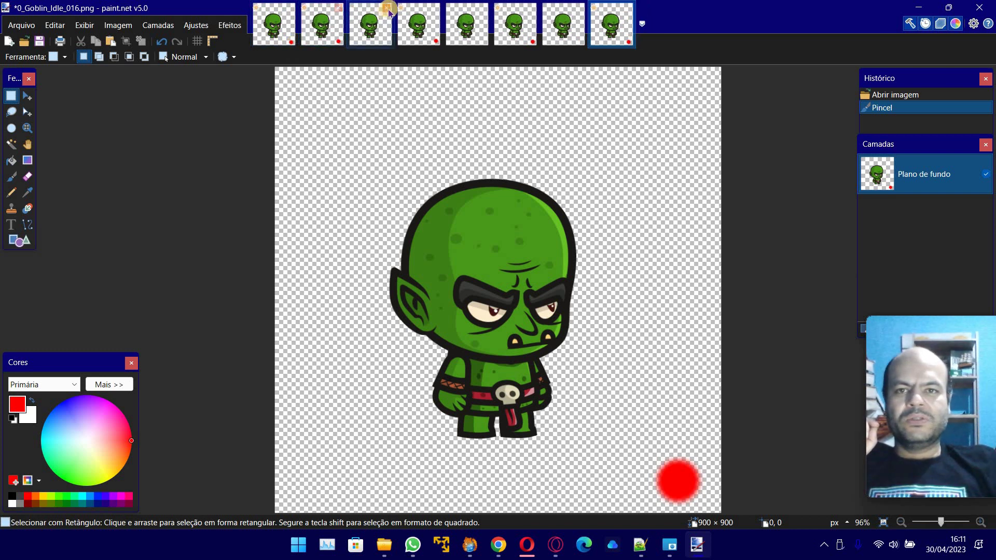
click(388, 9)
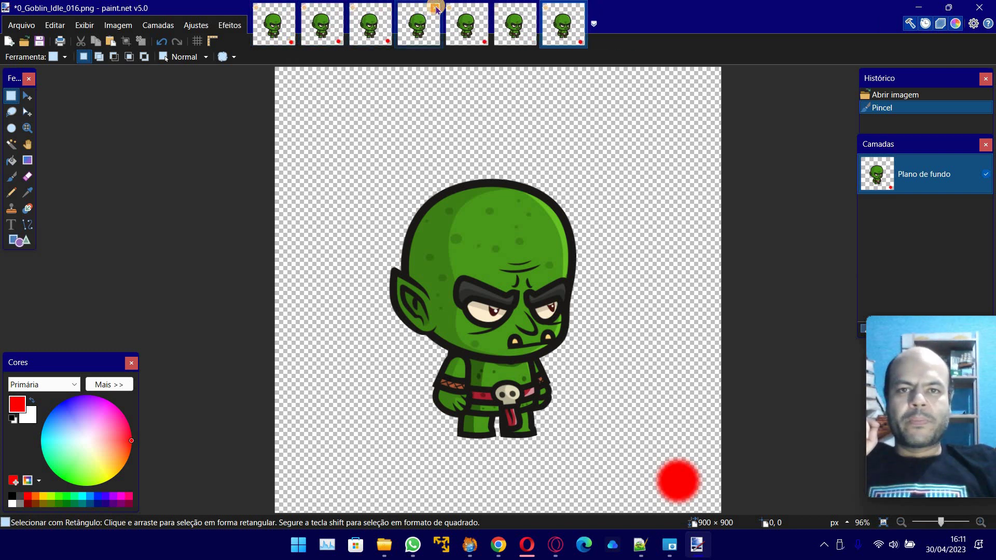
click(436, 9)
click(482, 10)
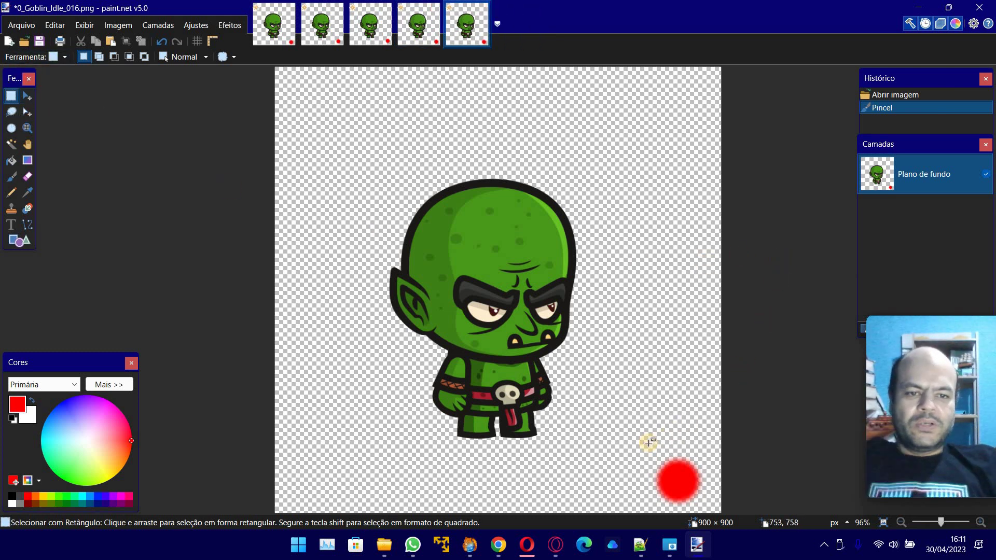
Erase the red dot in the lower-right corner of 0_Goblin_Idle_016.png and 0_Goblin_Idle_014.png using rectangular selections
drag(649, 442, 723, 519)
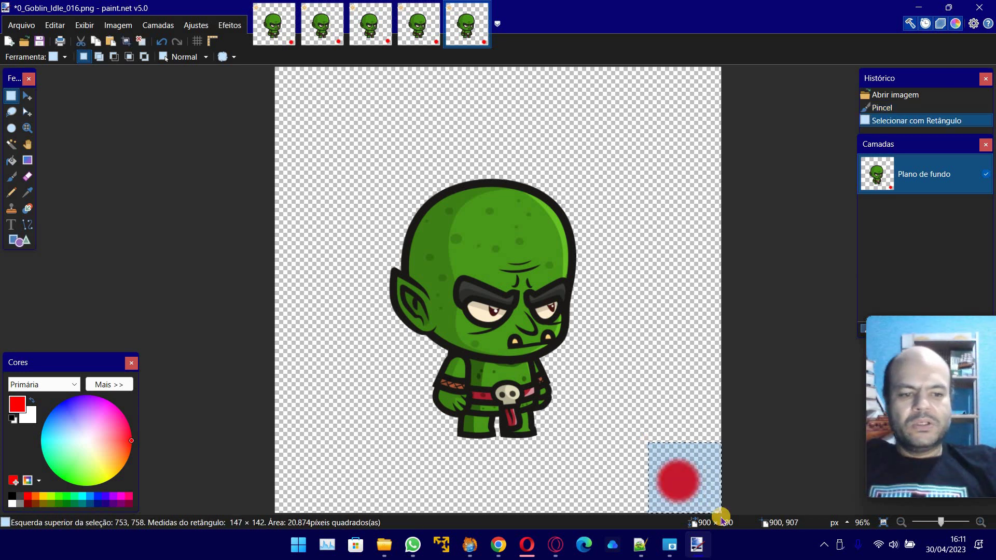
key(Delete)
click(418, 24)
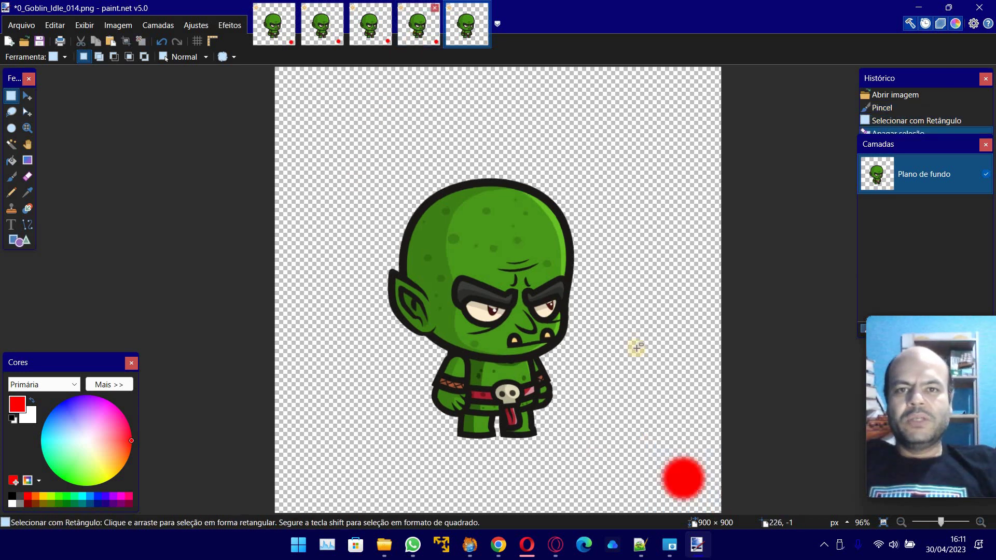
drag(645, 436, 721, 549)
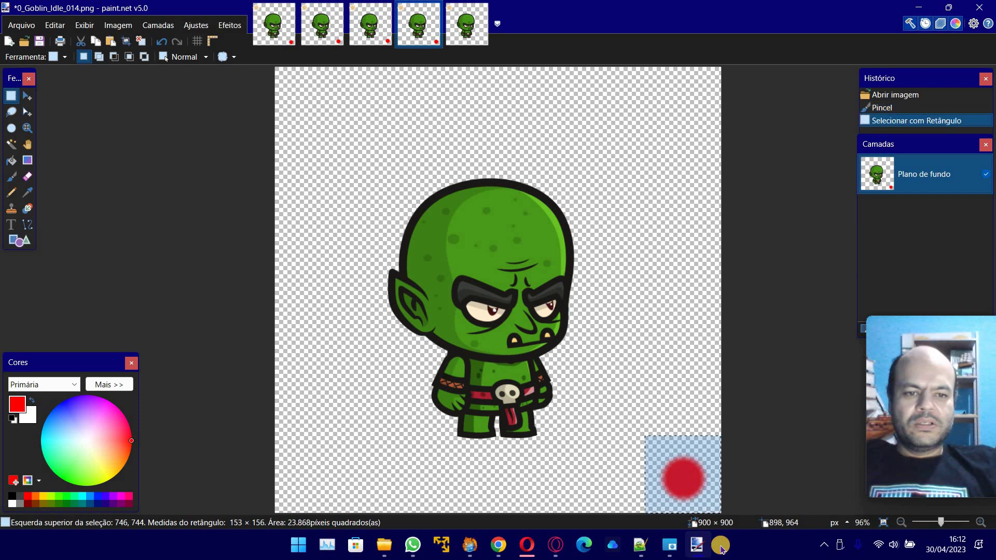
click(674, 467)
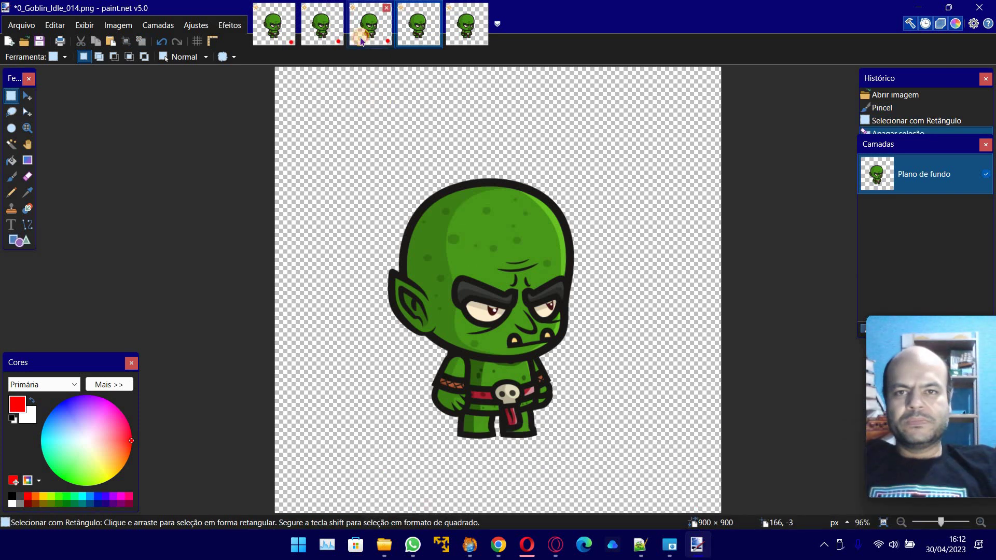
Erase the red dot in the lower-right corner of 0_Goblin_Idle_012.png using a rectangular selection
drag(641, 448, 710, 495)
key(Delete)
drag(628, 408, 755, 543)
click(405, 200)
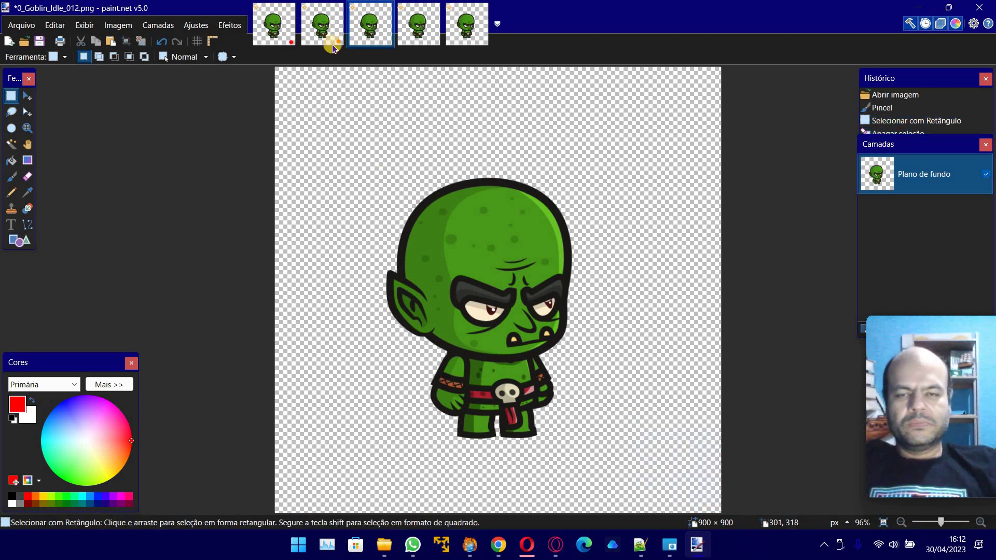
Erase the red dot in the lower-right corner of 0_Goblin_Idle_010.png and 0_Goblin_Idle_008.png using rectangular selections
click(321, 24)
drag(616, 414, 739, 534)
key(ctrl+z)
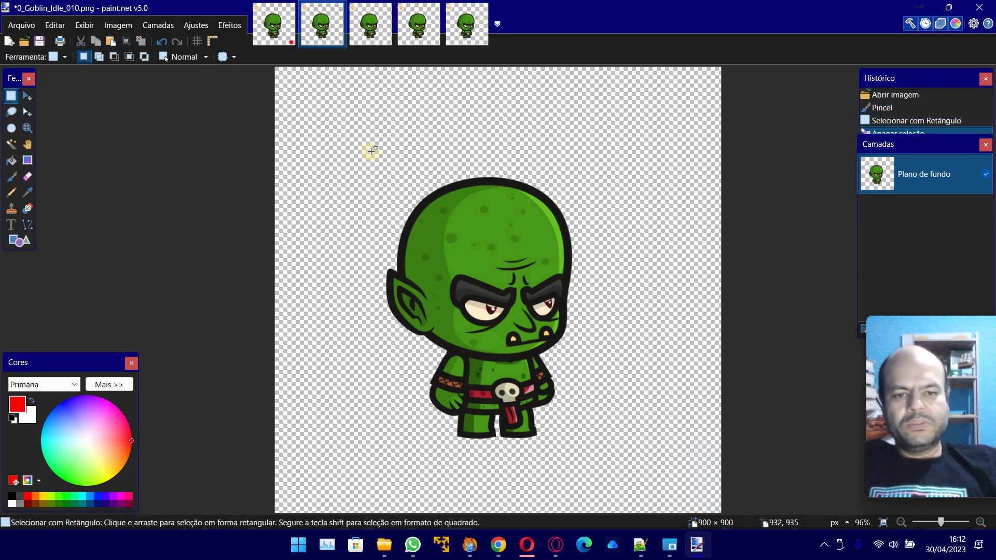
click(274, 24)
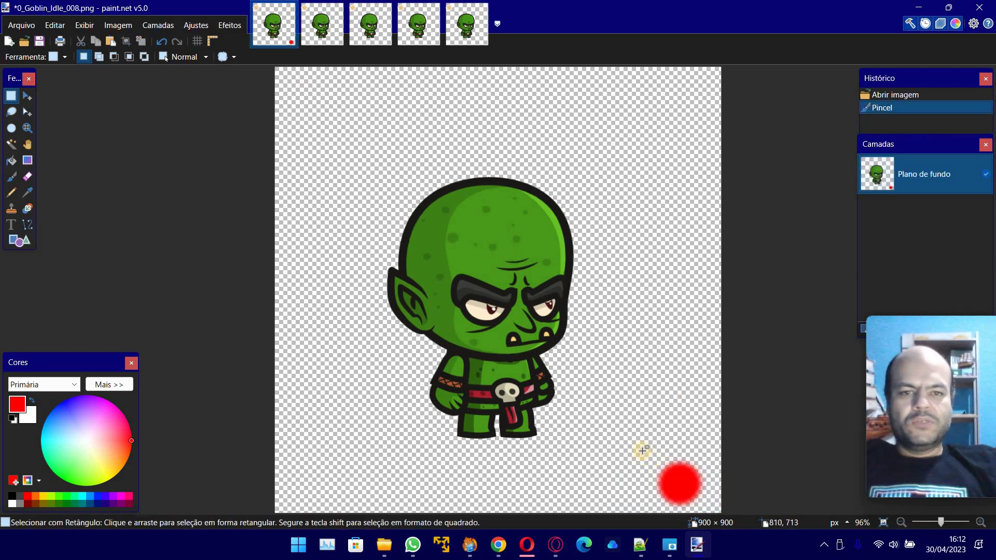
drag(645, 452, 728, 539)
key(Delete)
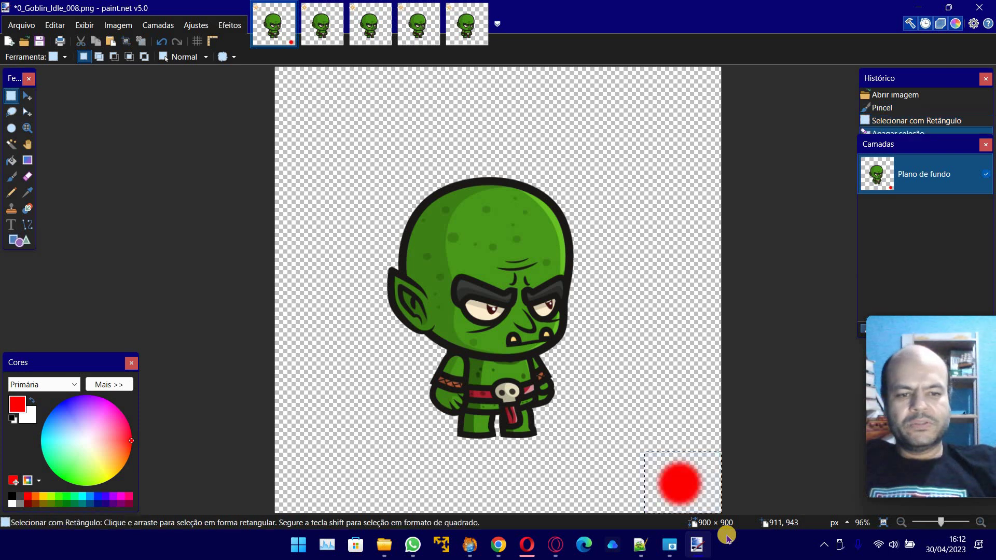
Flip back and forth through the five open goblin idle frames, 008 to 016, to preview the breathing movement
drag(457, 36, 387, 32)
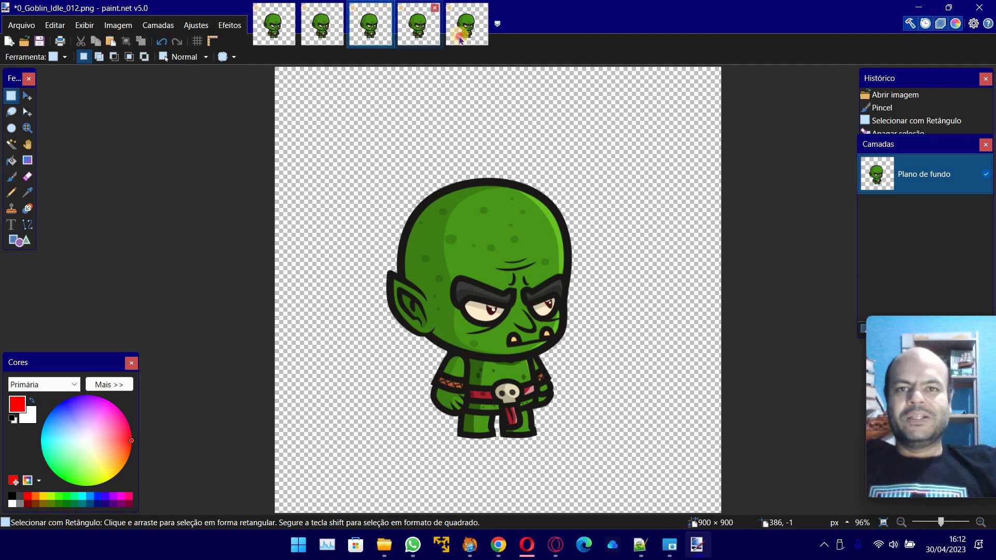
click(419, 28)
click(371, 31)
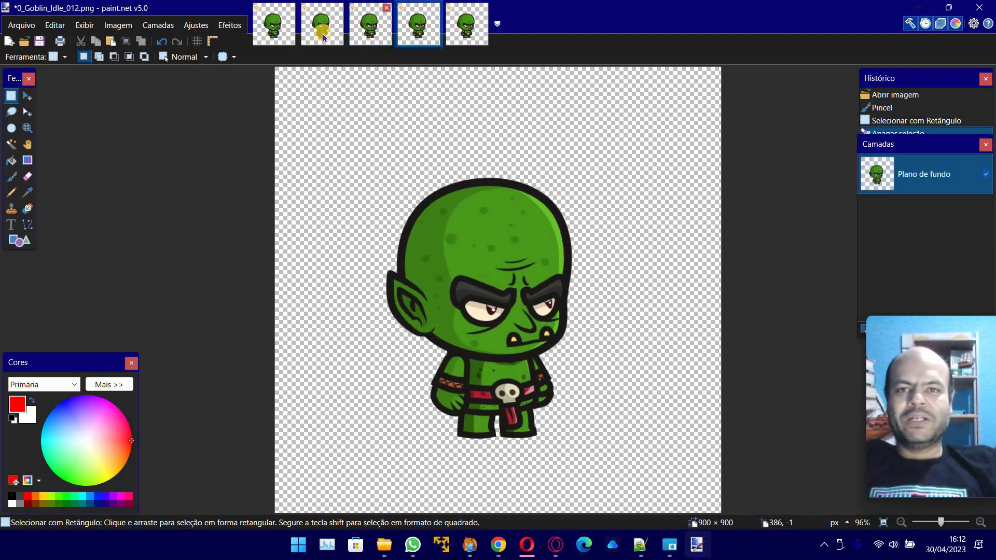
click(322, 32)
click(274, 32)
click(319, 32)
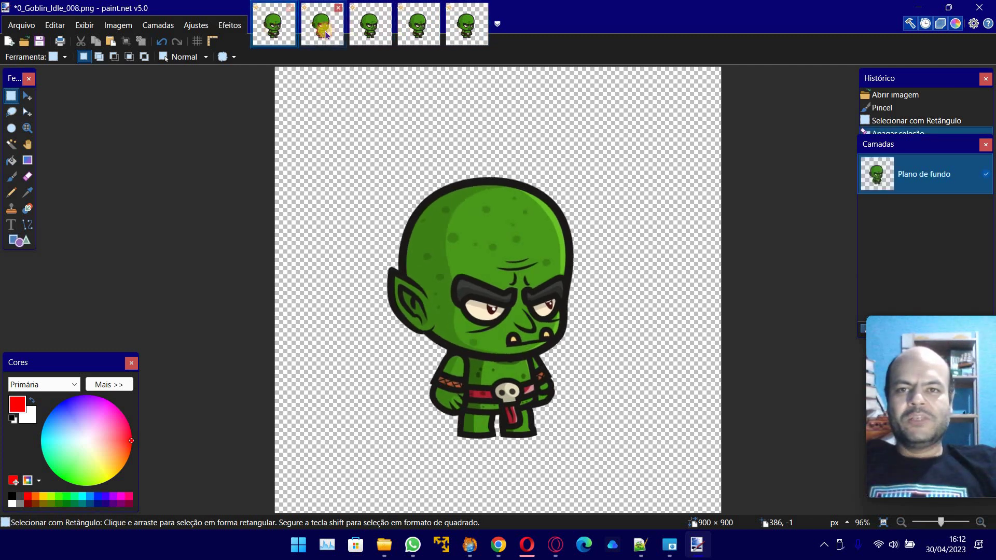
click(370, 31)
click(454, 36)
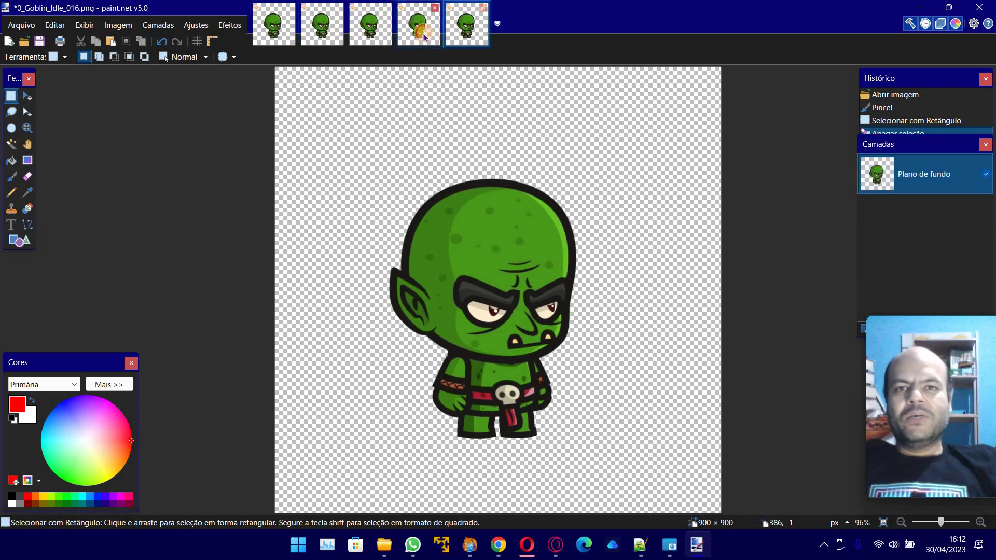
click(373, 33)
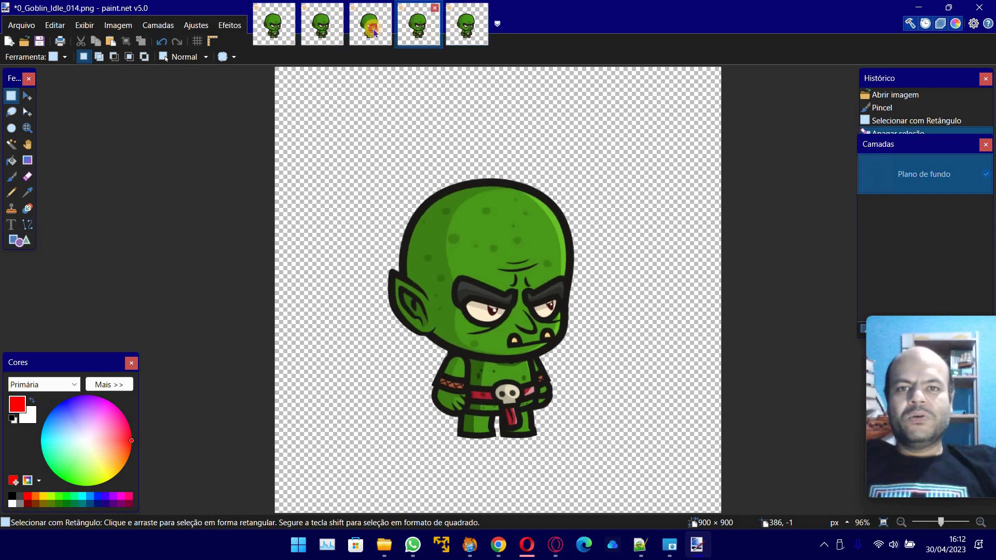
click(472, 34)
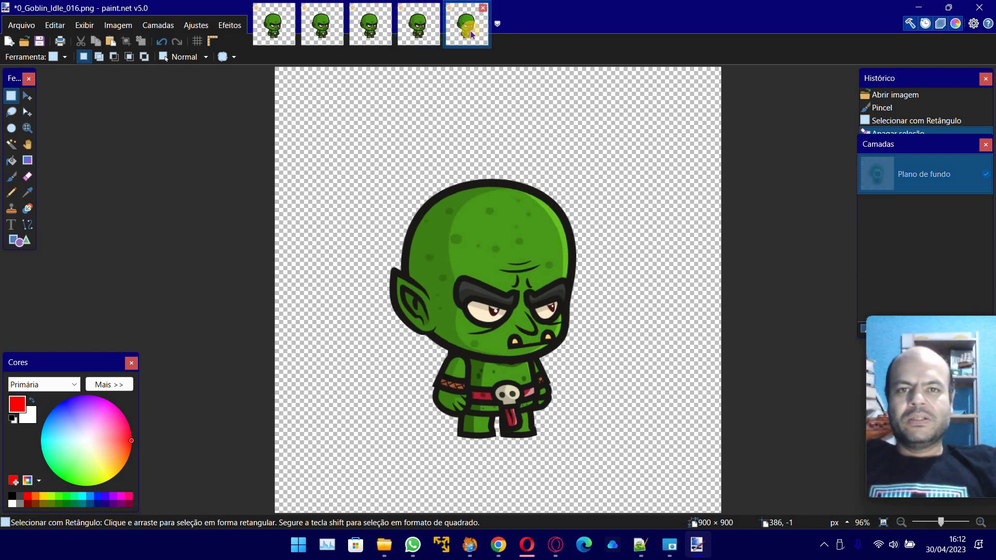
click(370, 28)
click(319, 32)
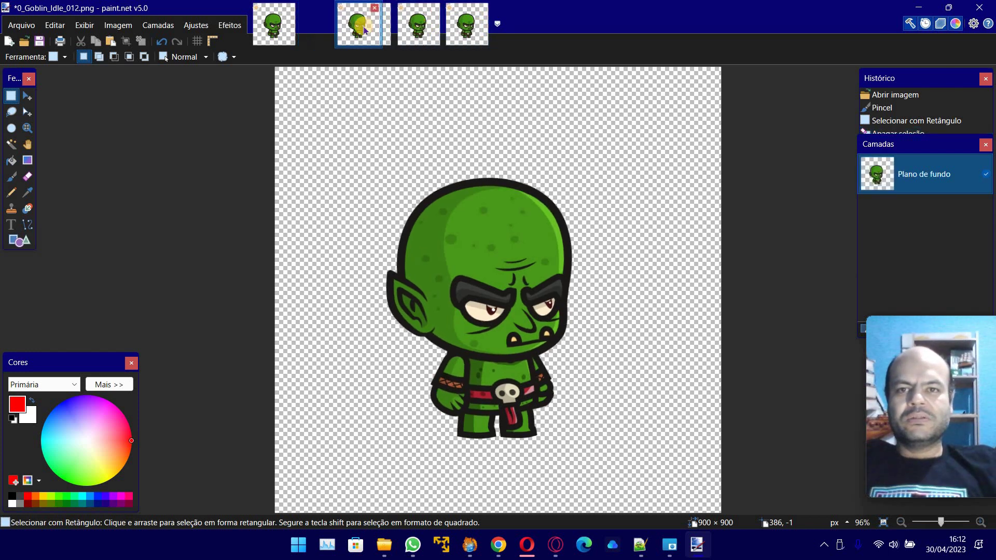
click(284, 34)
Replay the goblin's idle sequence from frame 016 down to 008 and back up to 014 to examine the loop
click(470, 33)
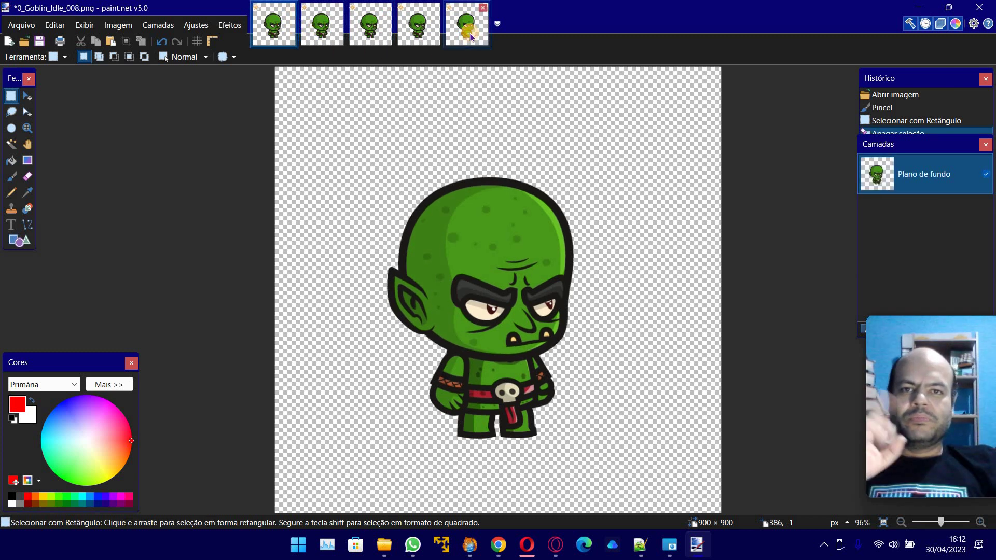
click(395, 28)
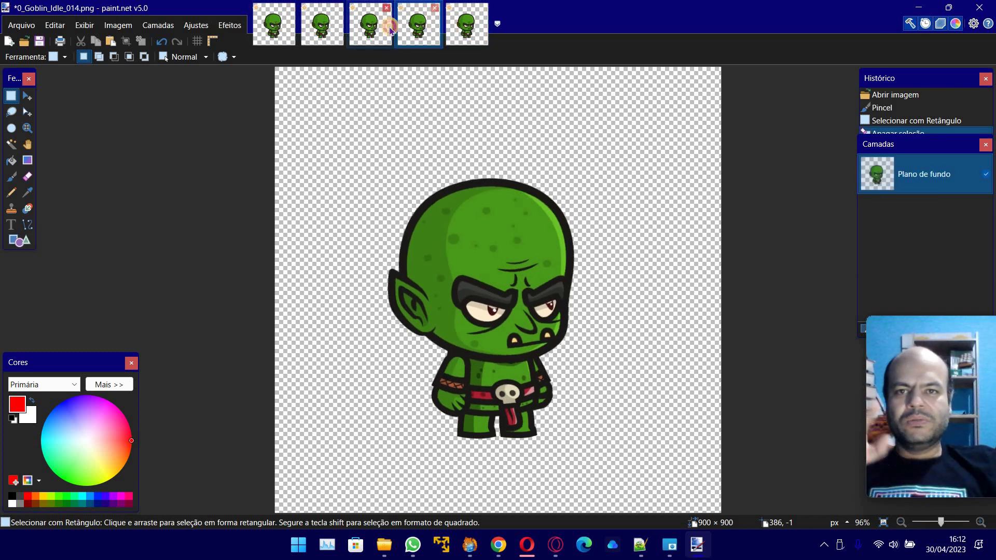
click(322, 29)
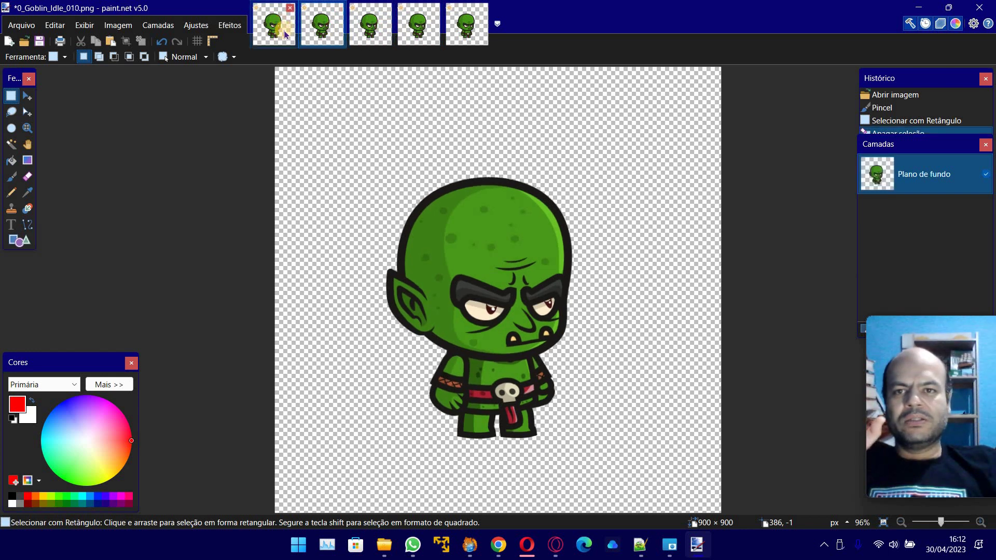
click(470, 33)
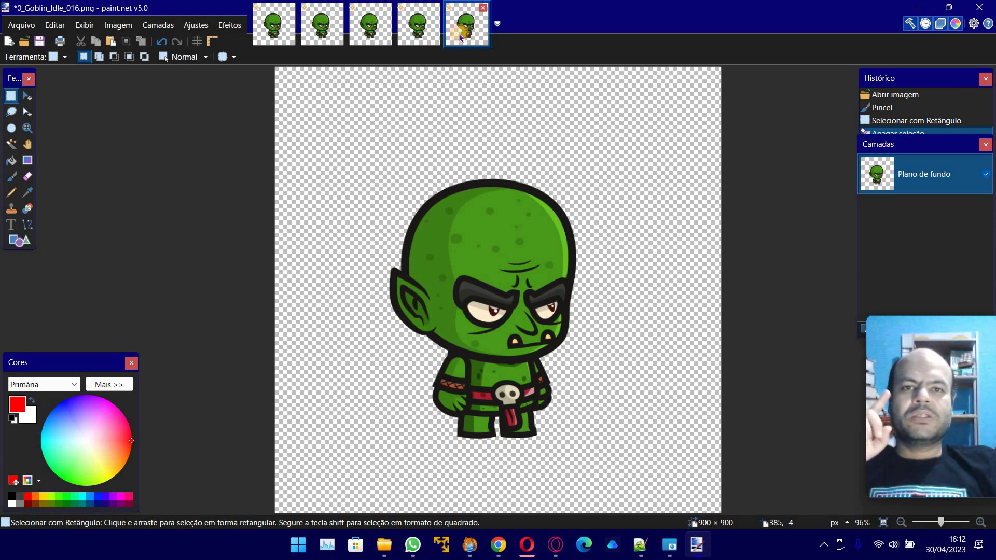
click(418, 31)
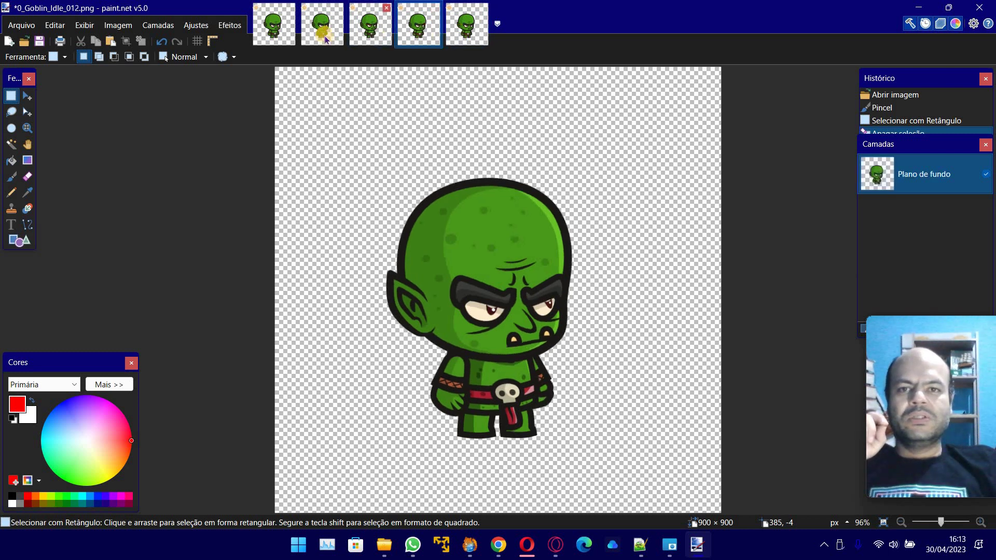
key(ctrl+shift+Tab)
key(ctrl+shift+Tab)
key(ctrl+shift+Tab)
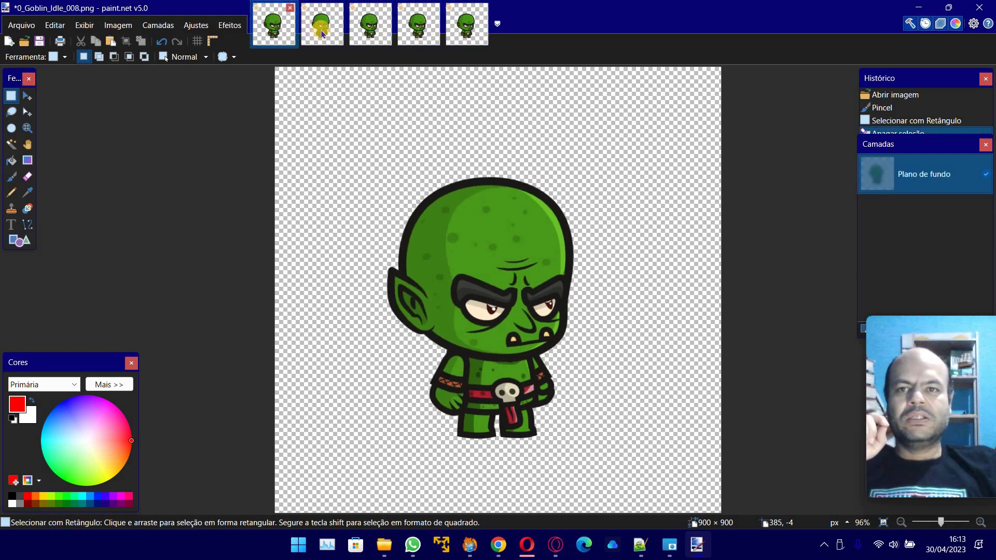
click(321, 31)
click(370, 32)
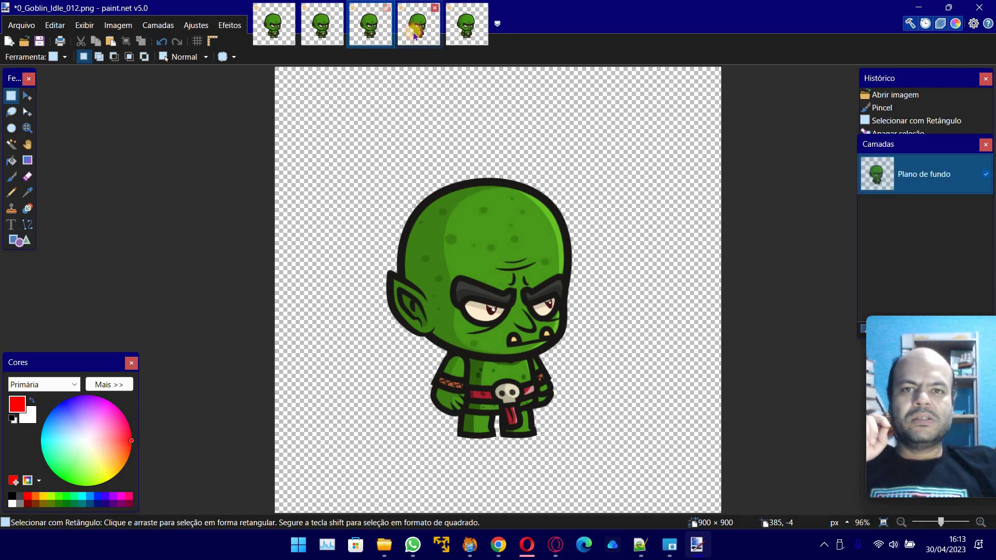
click(416, 36)
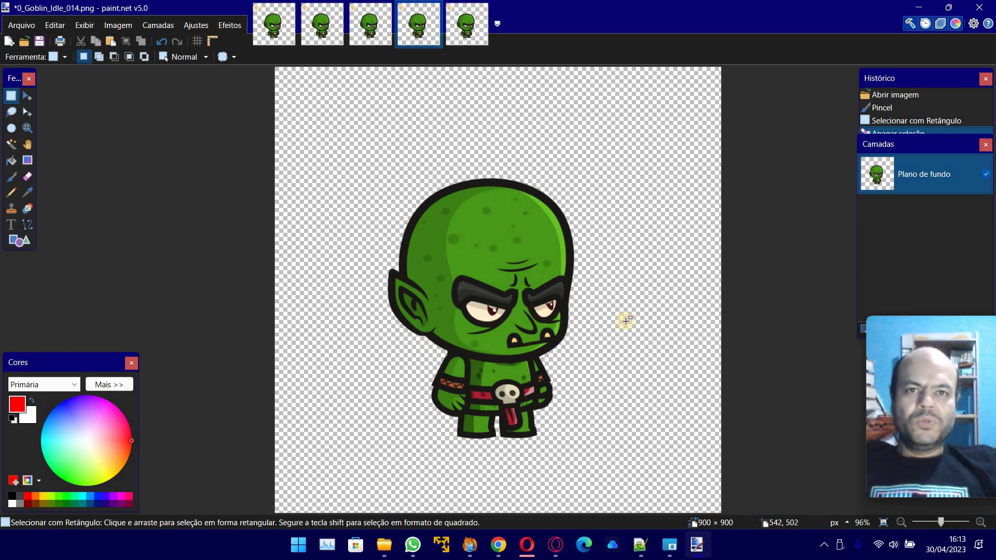
Resize 0_Goblin_Idle_014.png to 200 × 200 pixels
key(ctrl+r)
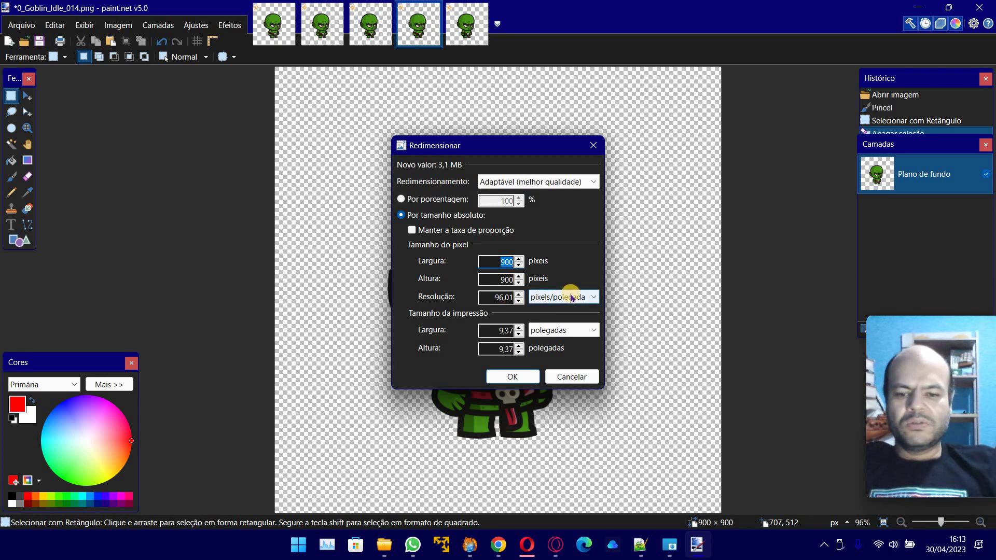
text(200)
key(Tab)
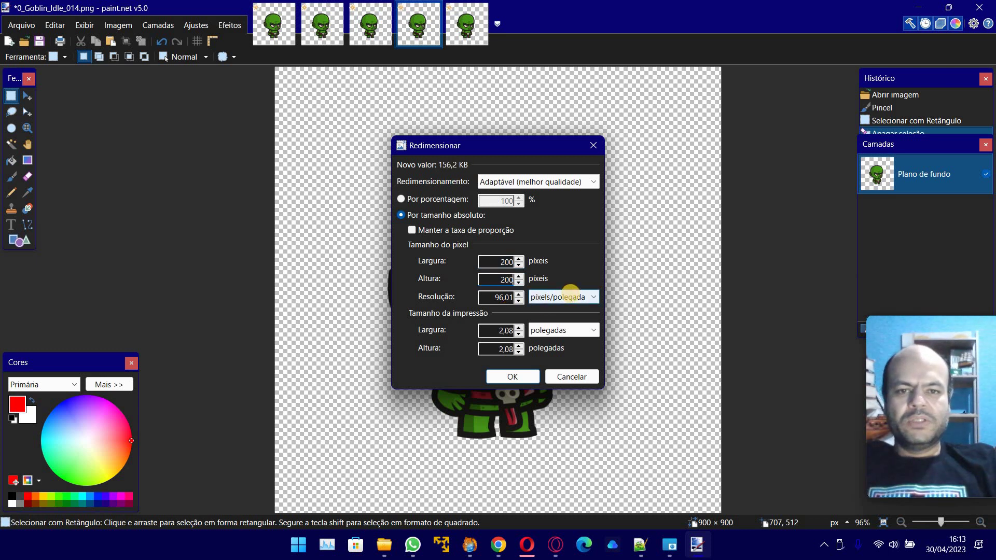
key(Return)
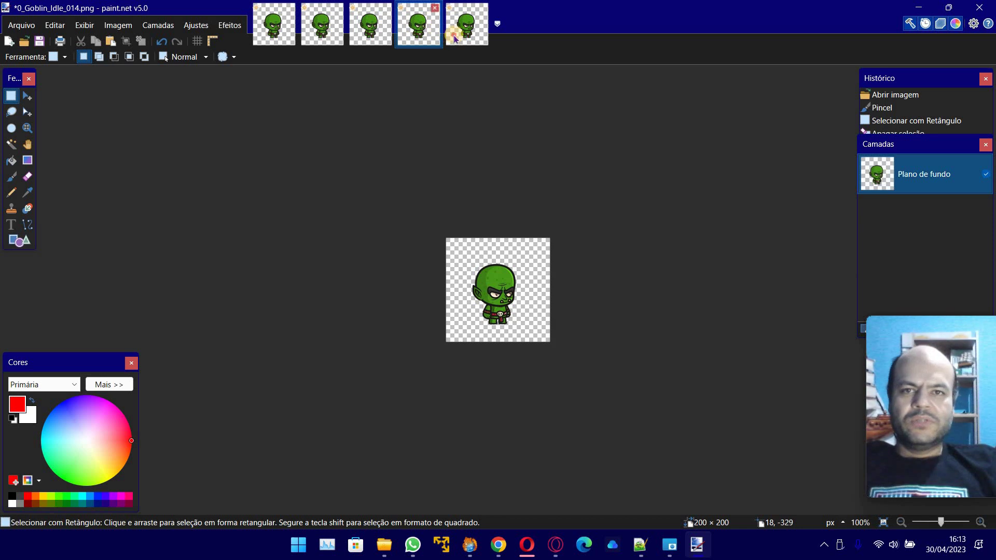
Resize 0_Goblin_Idle_016.png to 200 pixels wide and 200 pixels high
click(455, 40)
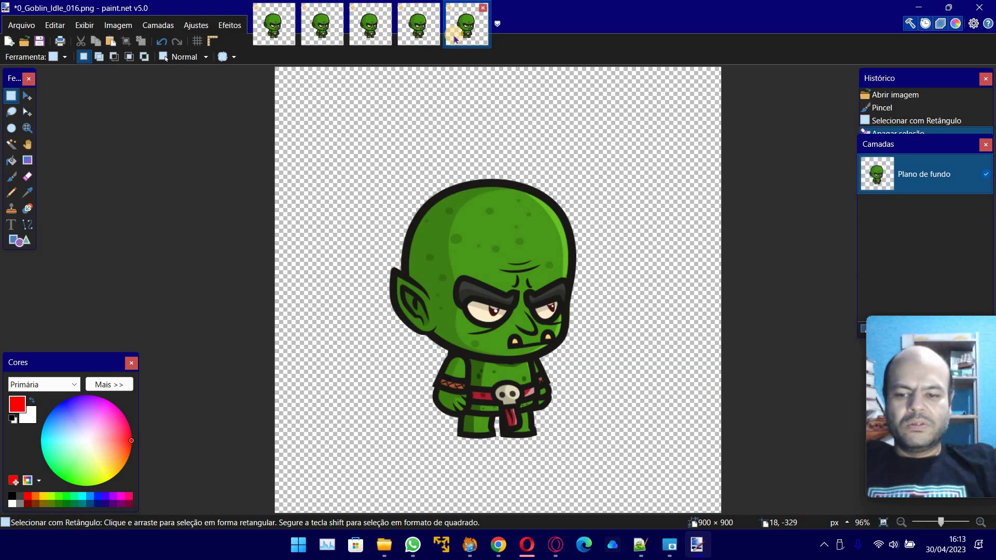
key(ctrl+r)
key(Tab)
text(20)
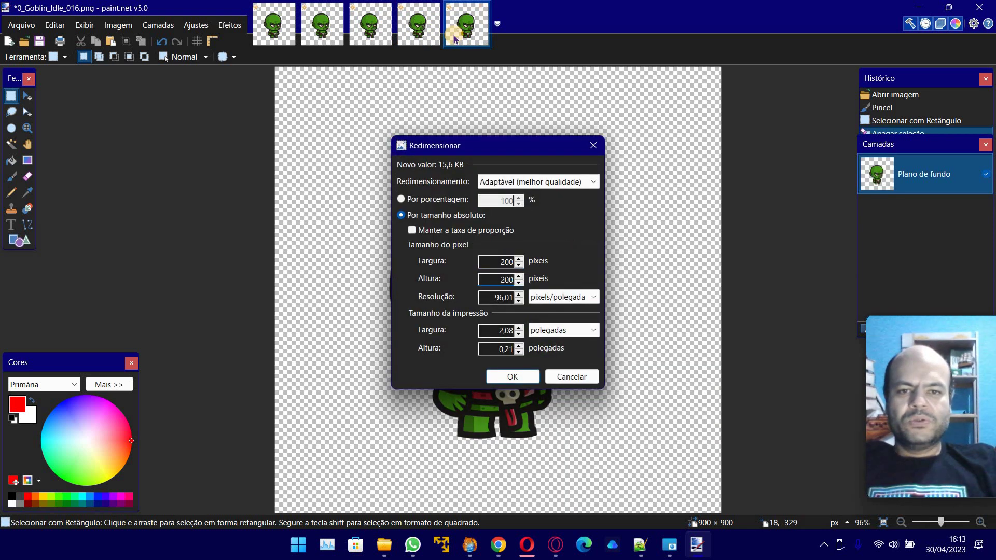
text(0)
key(Return)
Resize 0_Goblin_Idle_012.png to a width and height of 200 pixels
click(358, 39)
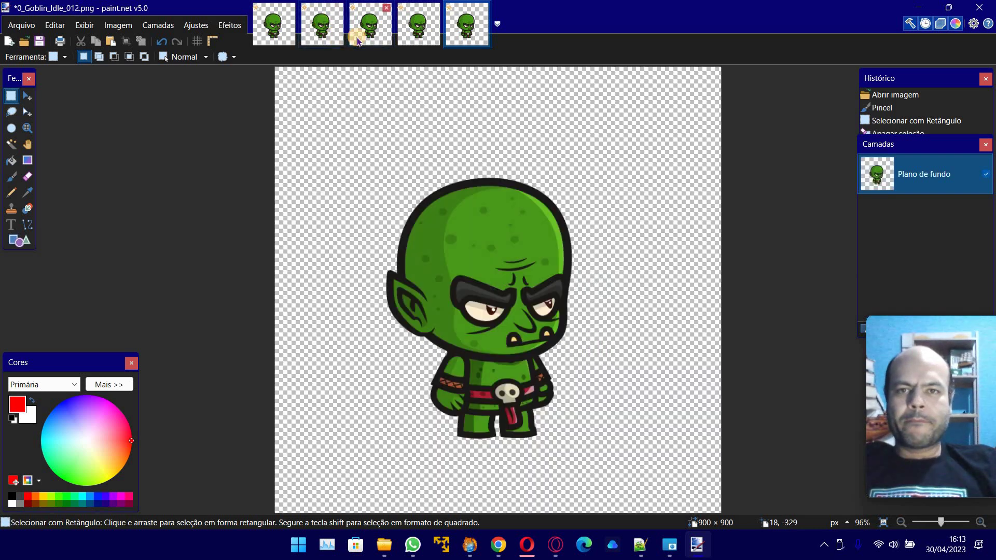
key(ctrl+r)
text(200)
key(Tab)
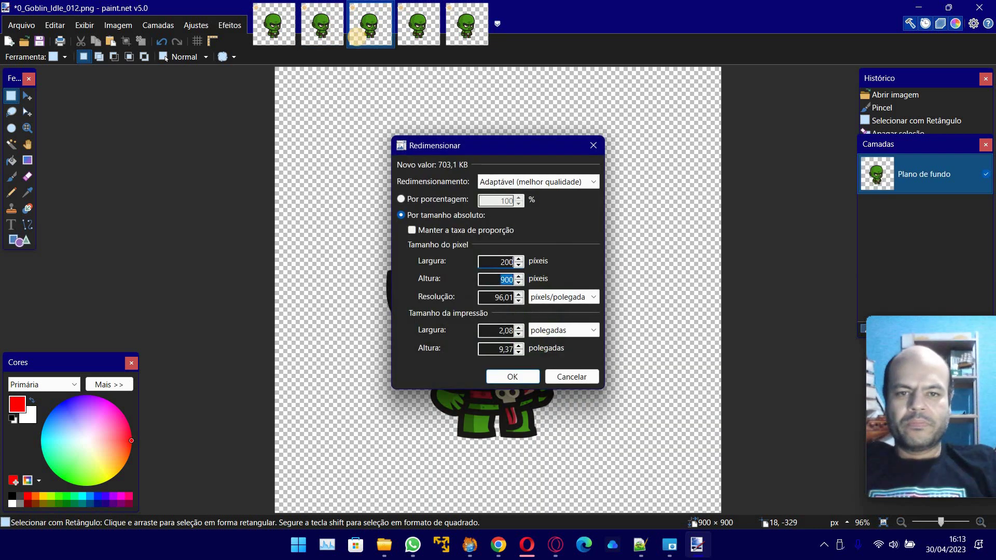
text(200)
key(Return)
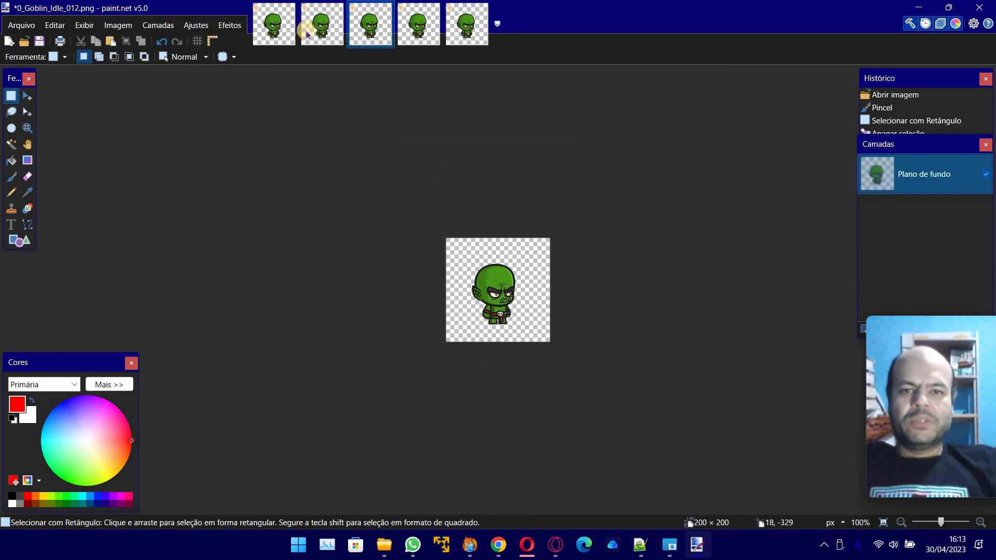
Resize 0_Goblin_Idle_010.png to 200 × 200 pixels
click(315, 33)
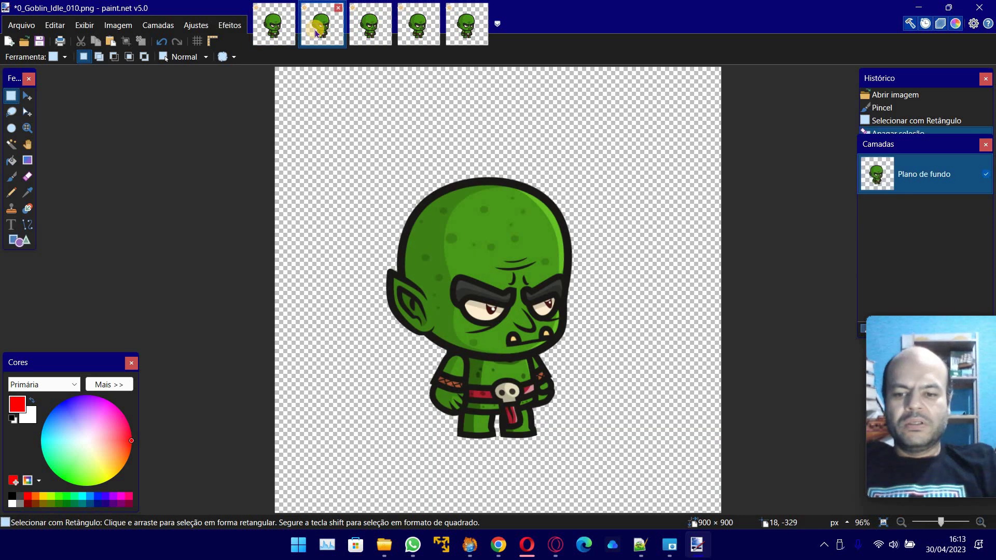
key(ctrl+r)
text(200)
key(Tab)
text(200)
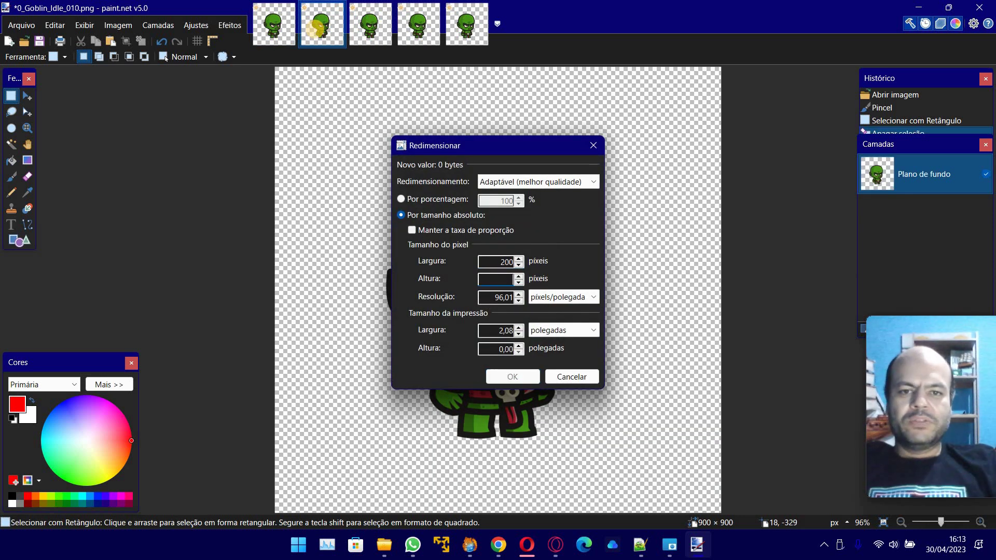
key(Return)
Resize 0_Goblin_Idle_008.png to 200 pixels in width and height
click(266, 30)
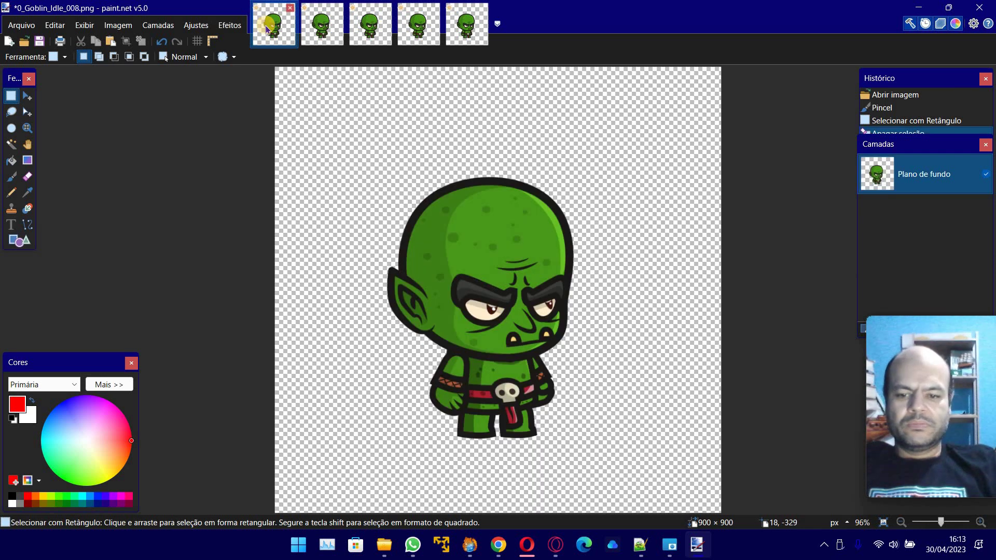
key(ctrl+r)
text(200)
key(Tab)
text(200)
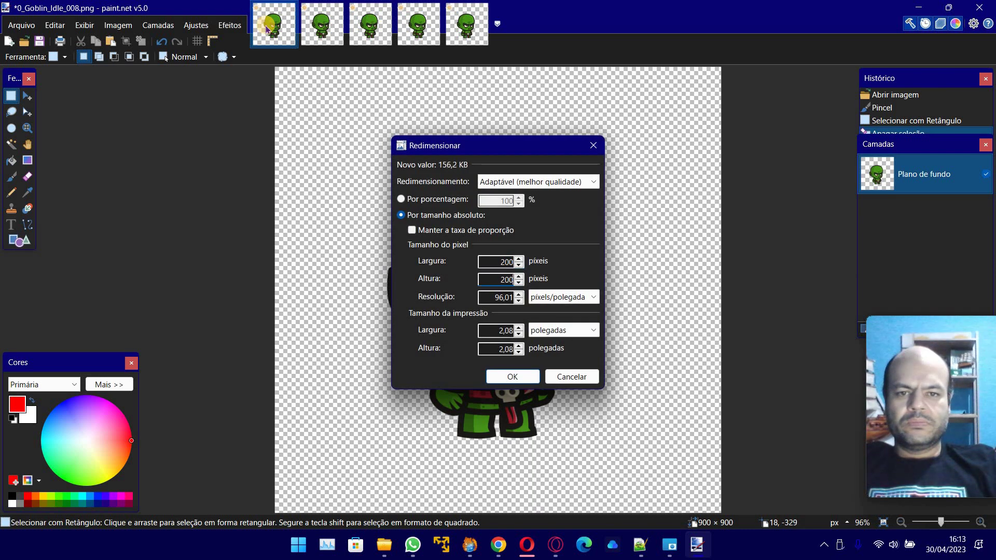
key(Return)
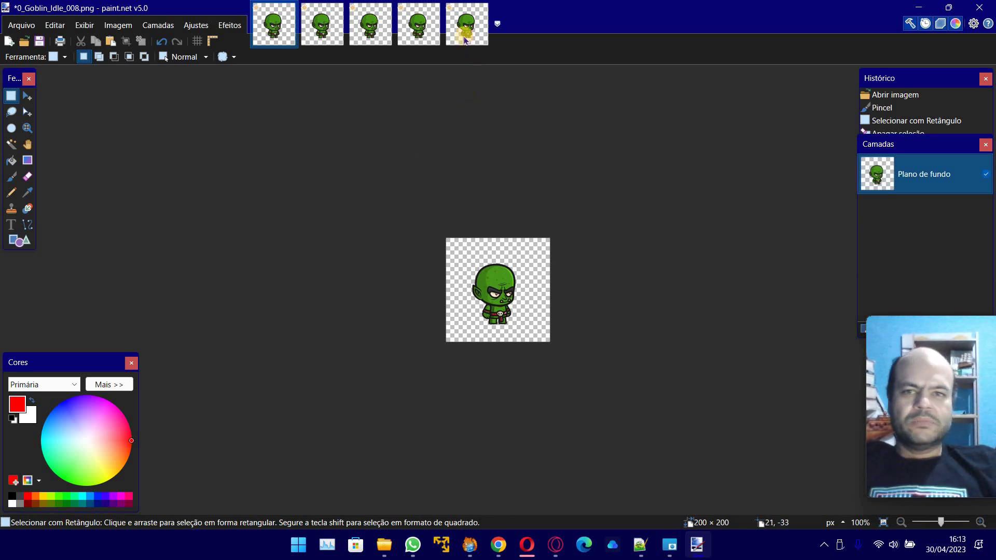
Create a new image 800 pixels wide and 400 pixels high, and add a new layer above its background
click(466, 37)
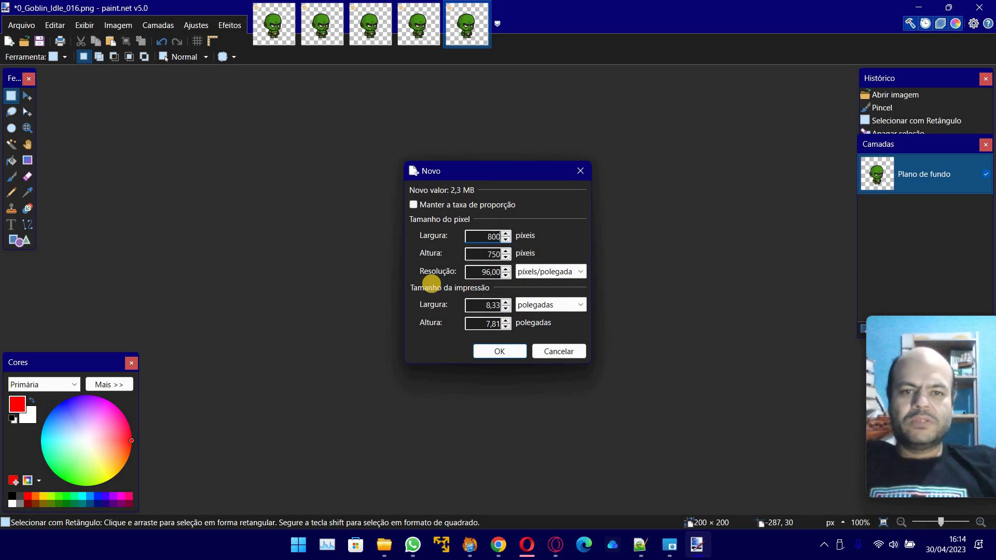
key(Tab)
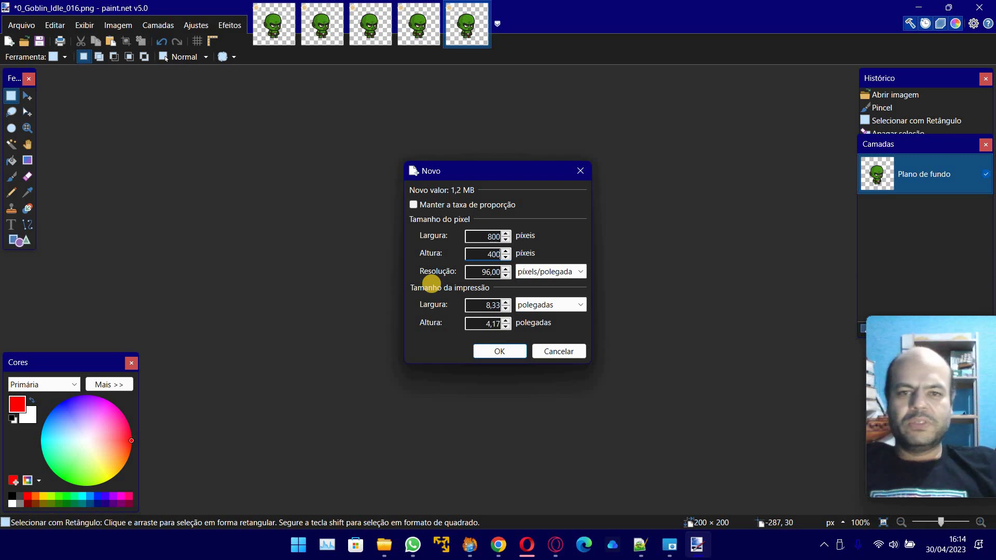
key(Return)
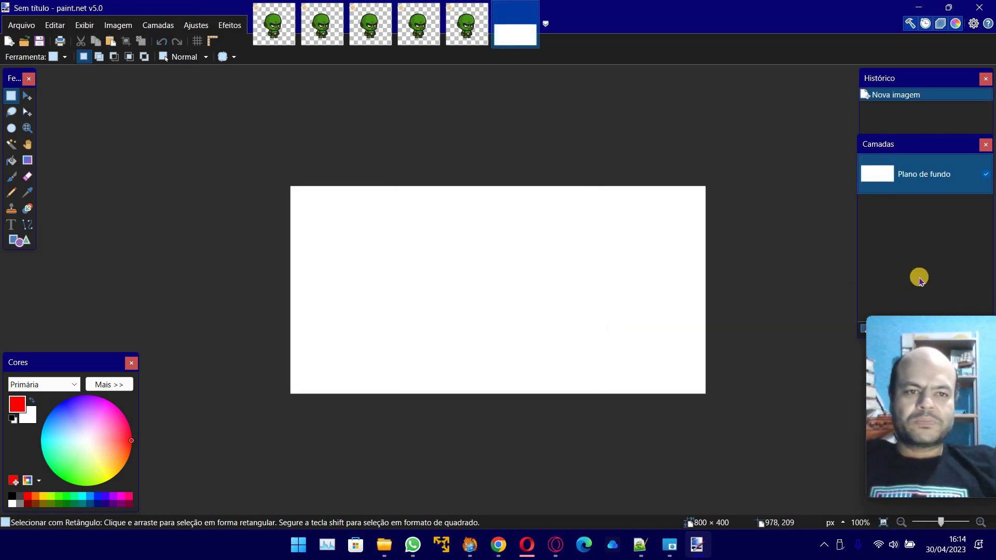
drag(921, 133, 919, 117)
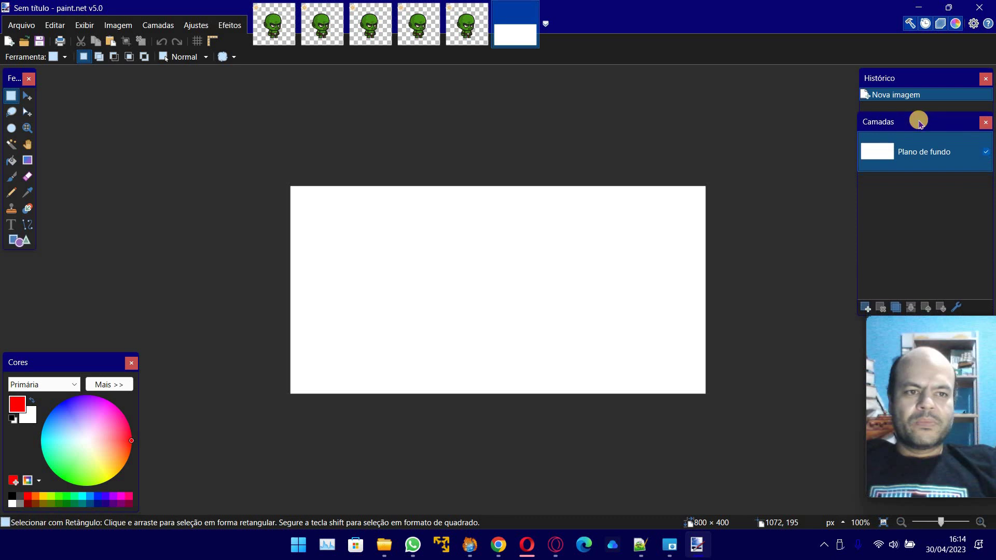
click(863, 310)
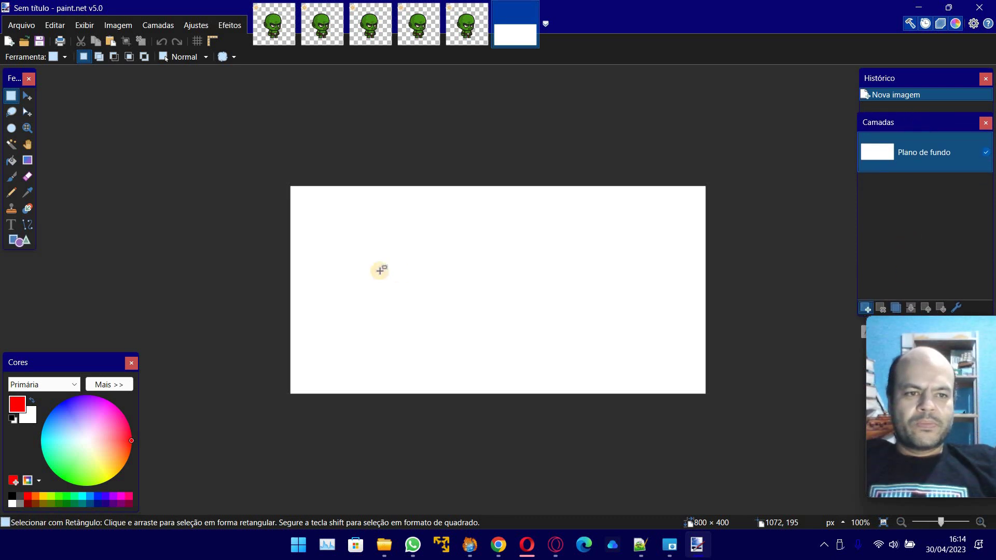
Draw a red horizontal guide line about 716 pixels long across the canvas at mid-height with a brush size of 1
click(29, 223)
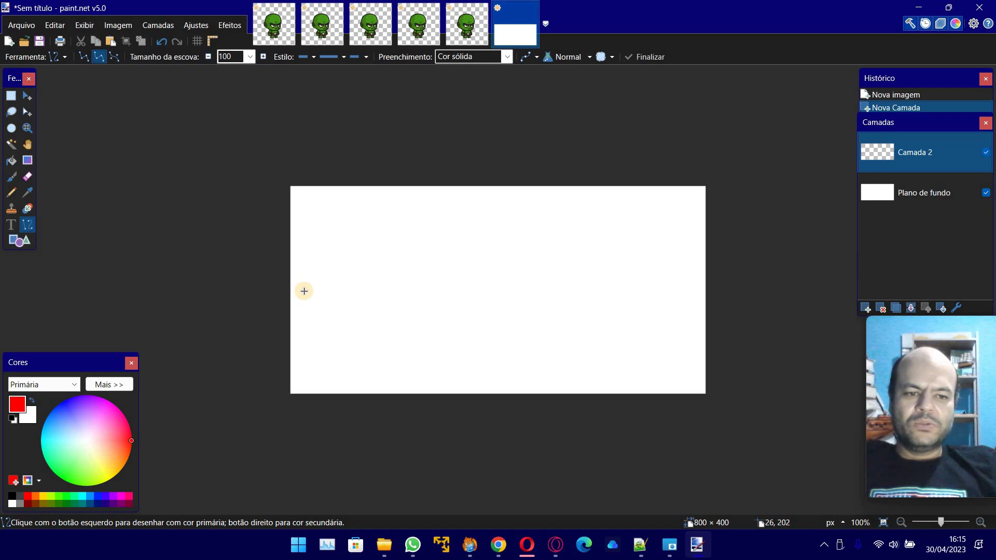
scroll(306, 291, up, 2)
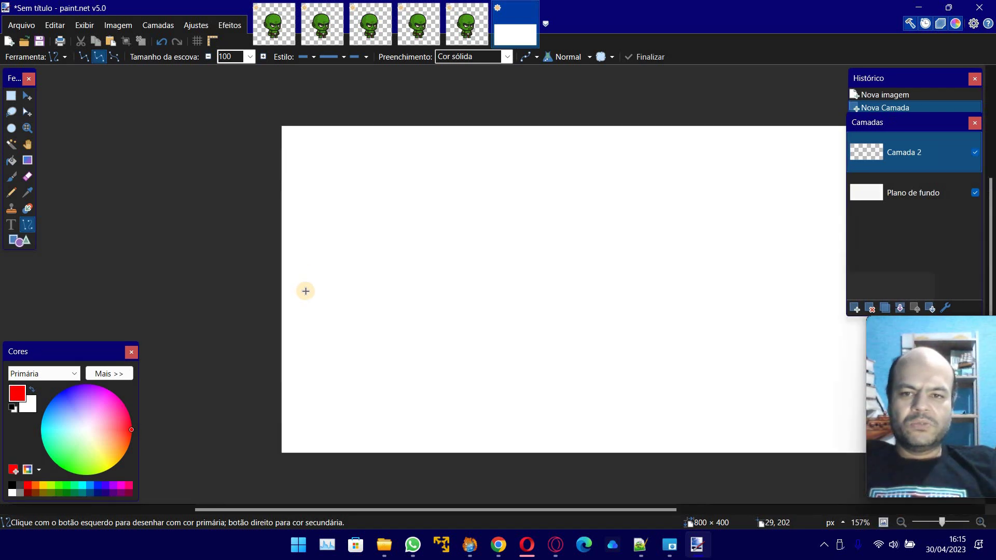
drag(428, 514, 495, 514)
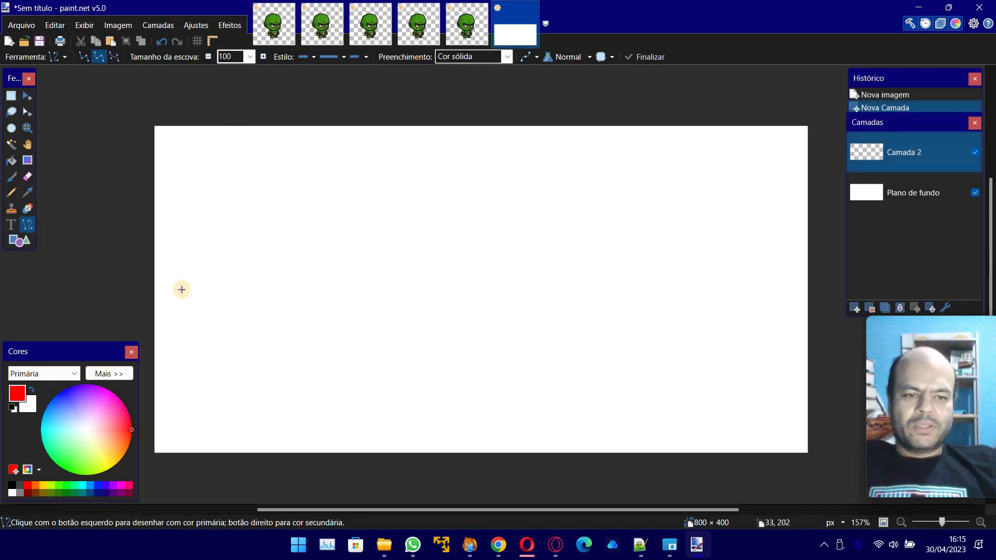
mouse_move(181, 290)
mouse_down()
mouse_move(458, 276)
mouse_move(469, 291)
mouse_move(765, 289)
mouse_up()
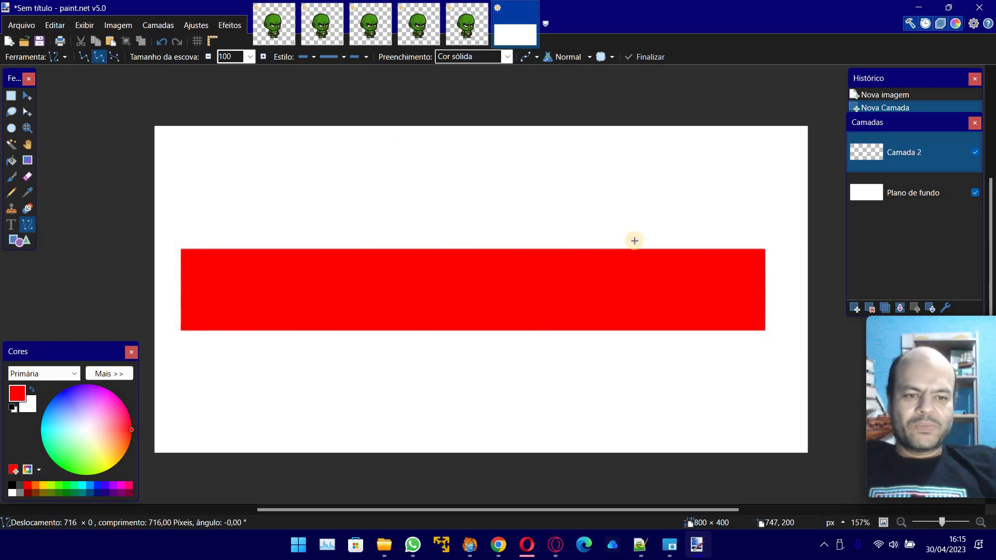
double_click(236, 61)
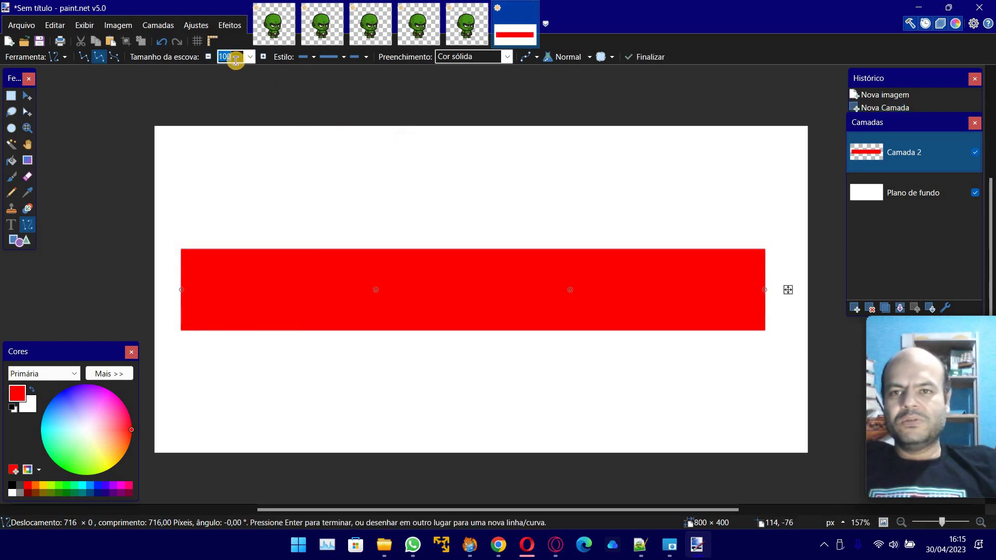
text(1)
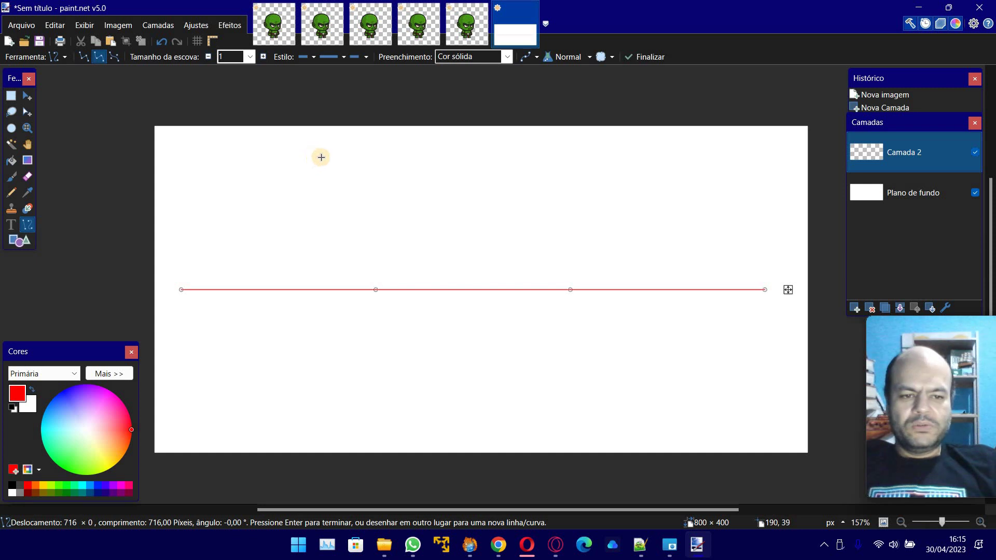
Draw three red vertical guide lines about 300 pixels long at about 200, 400 and 600 pixels across the canvas
drag(318, 156, 319, 401)
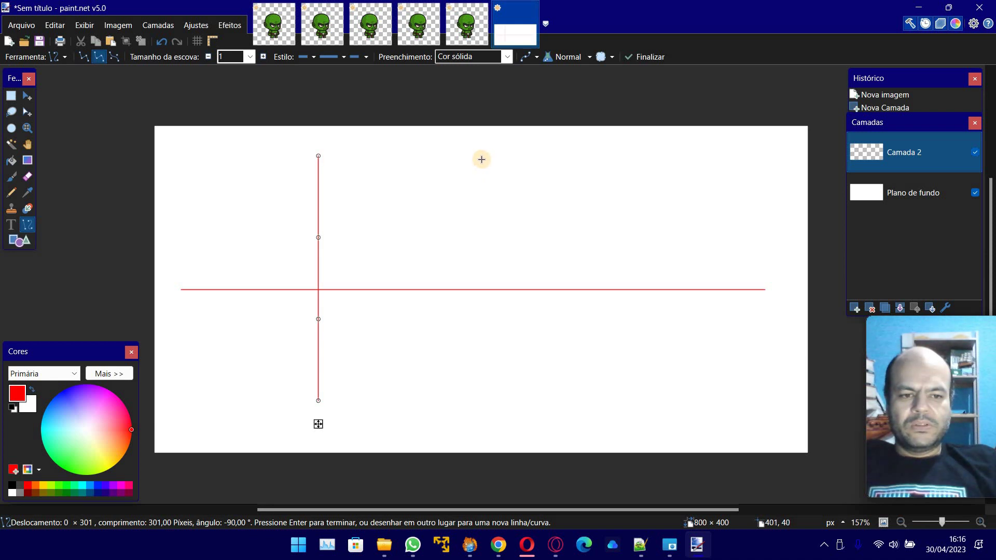
drag(482, 159, 481, 398)
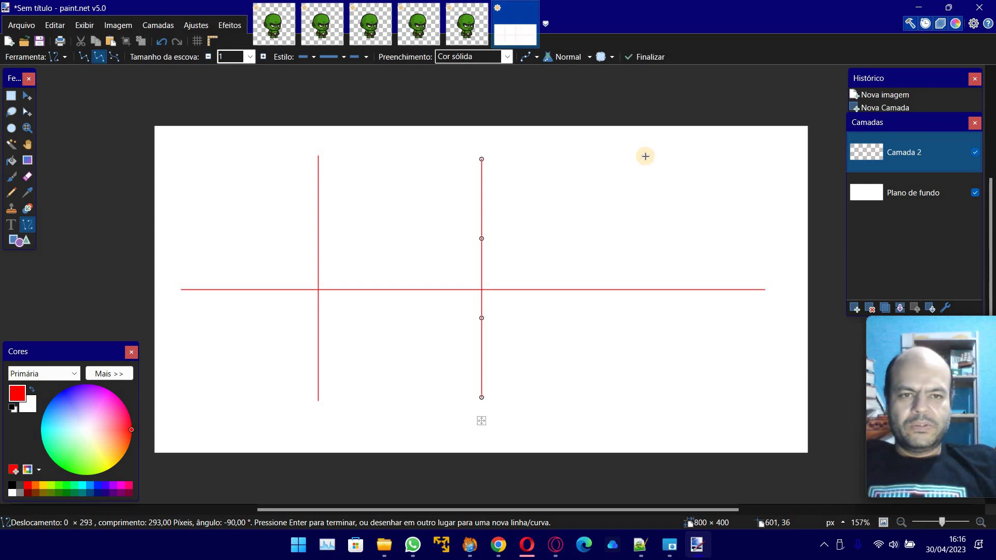
scroll(645, 156, up, 2)
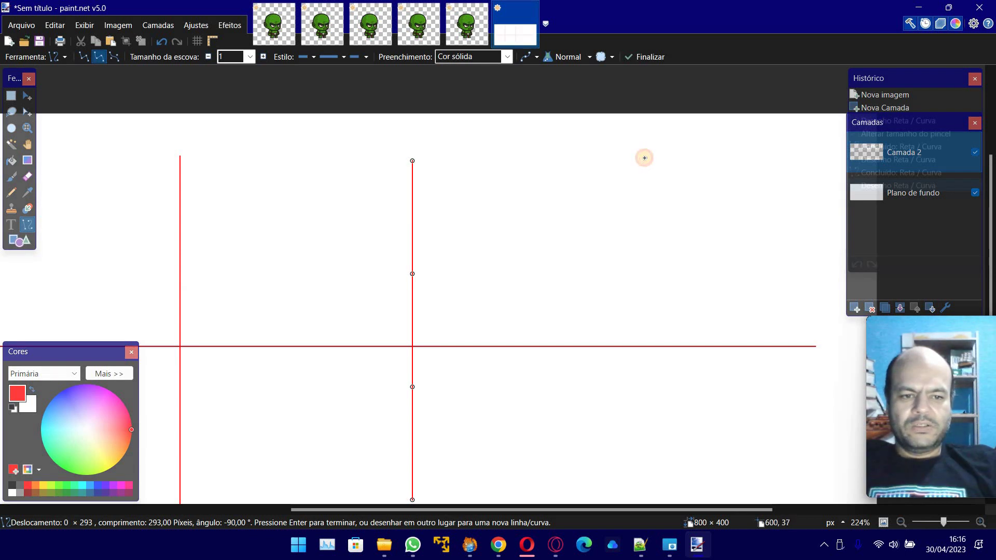
mouse_move(644, 158)
mouse_down()
mouse_move(634, 370)
mouse_move(645, 499)
mouse_up()
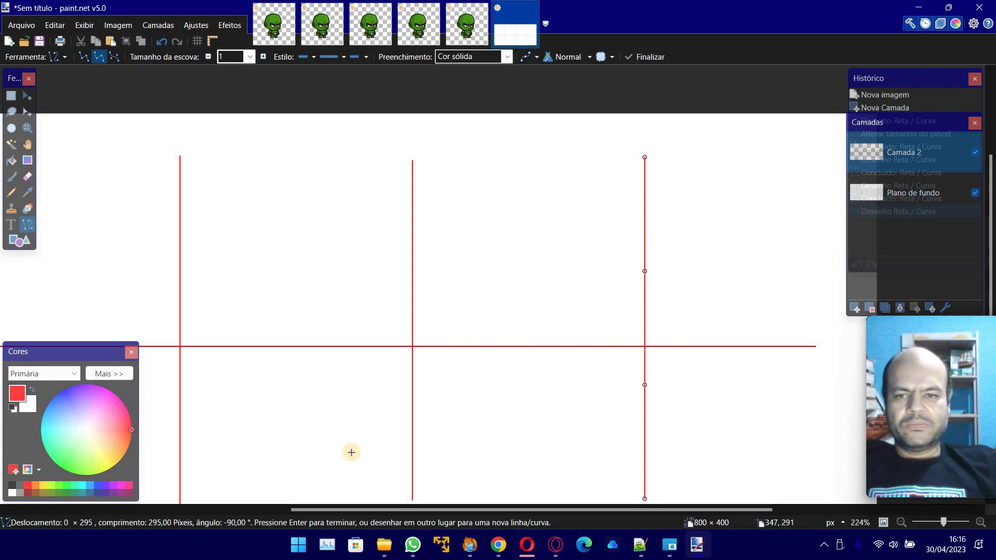
scroll(352, 452, down, 1)
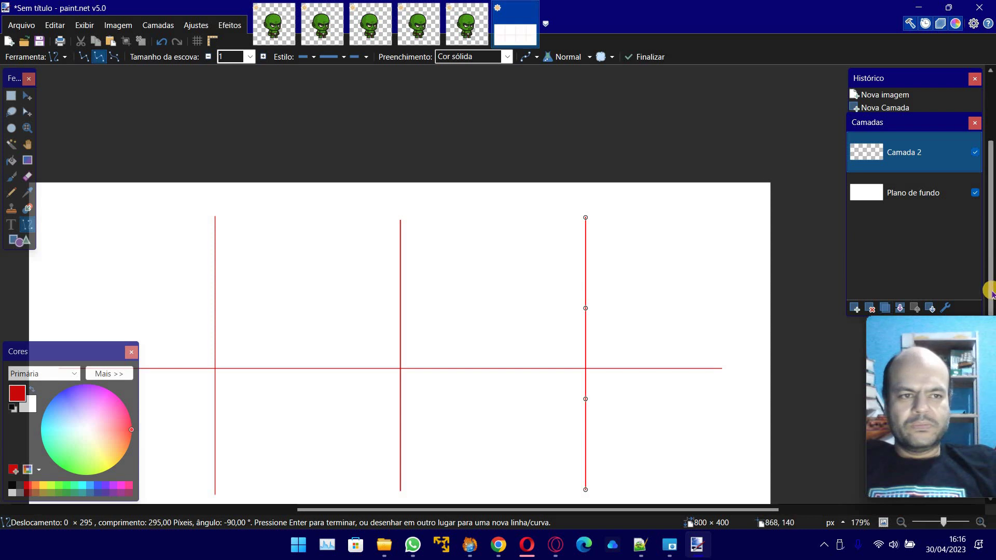
scroll(991, 300, down, 2)
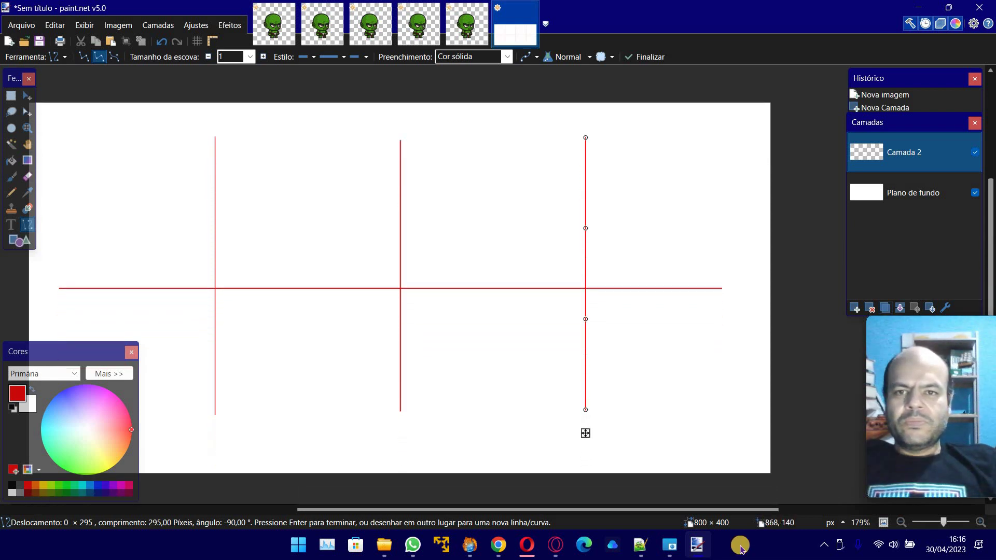
drag(755, 515, 716, 516)
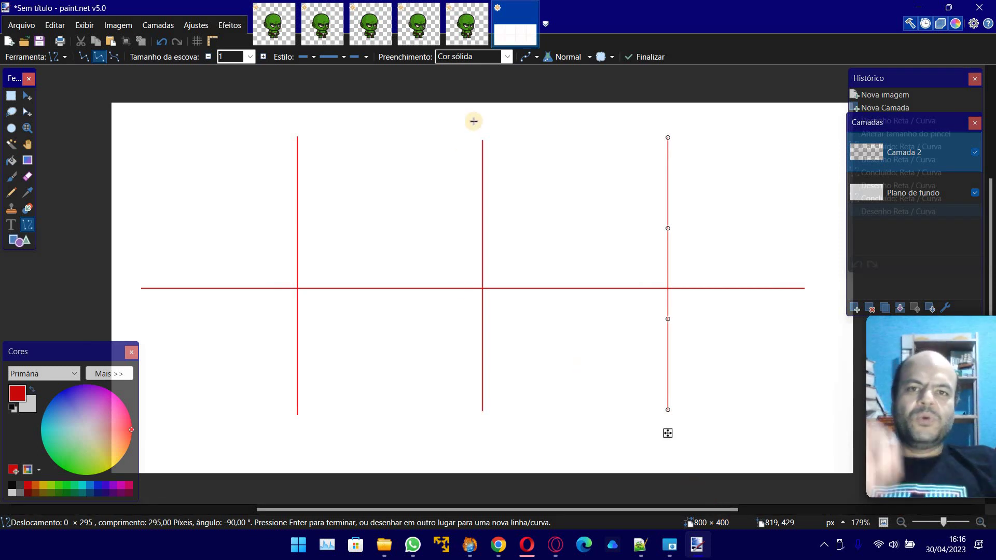
Compare the 0_Goblin_Idle_016.png frame with the cells of the guide grid in the 800 × 400 image
click(472, 33)
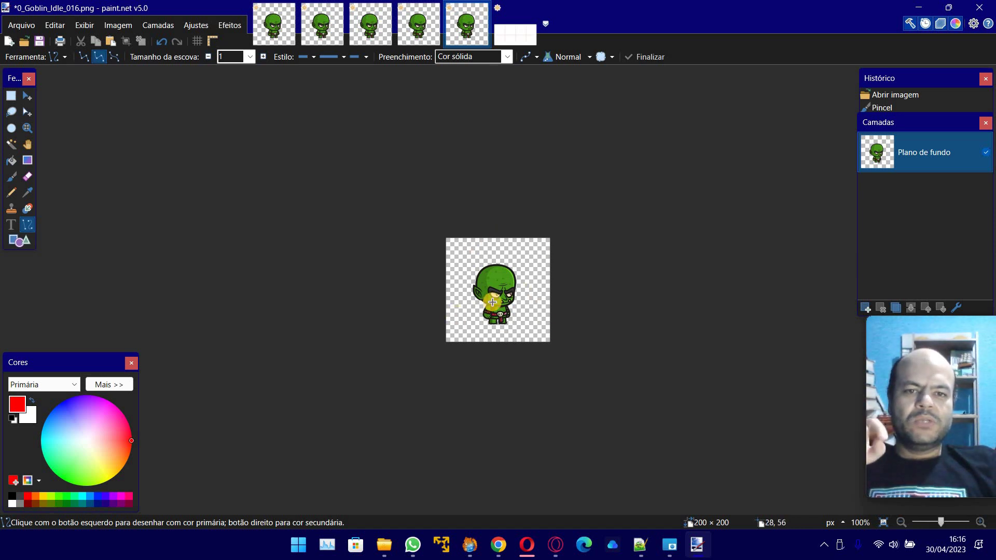
click(516, 37)
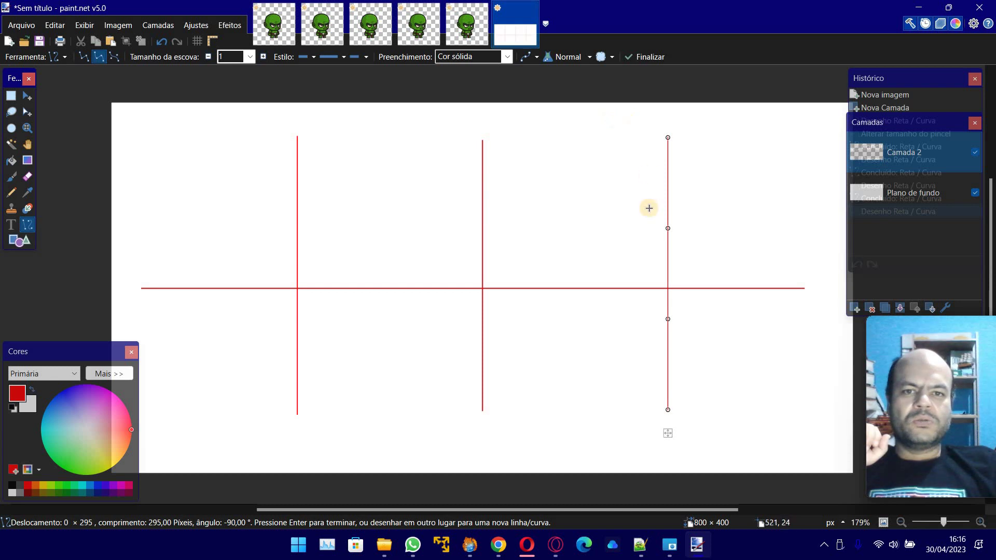
click(465, 32)
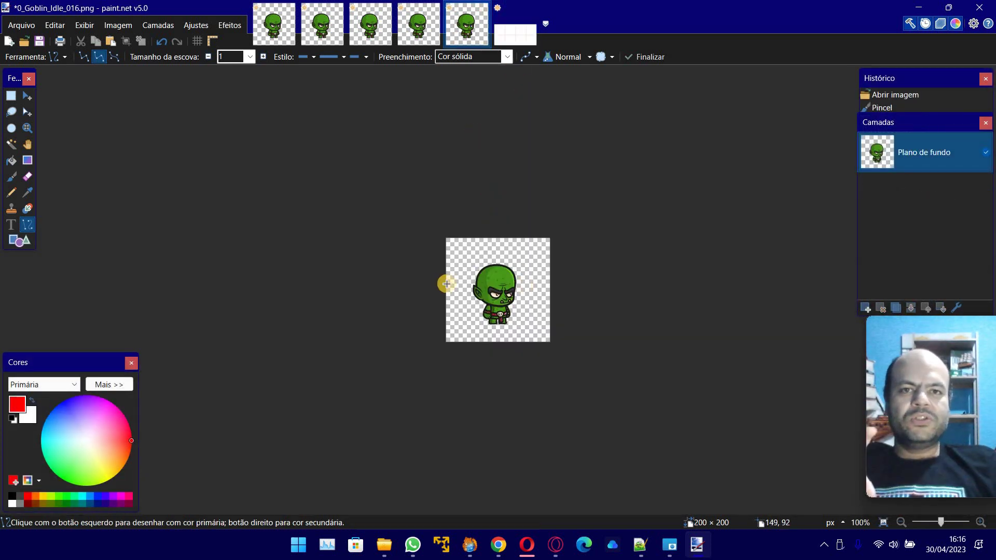
click(512, 34)
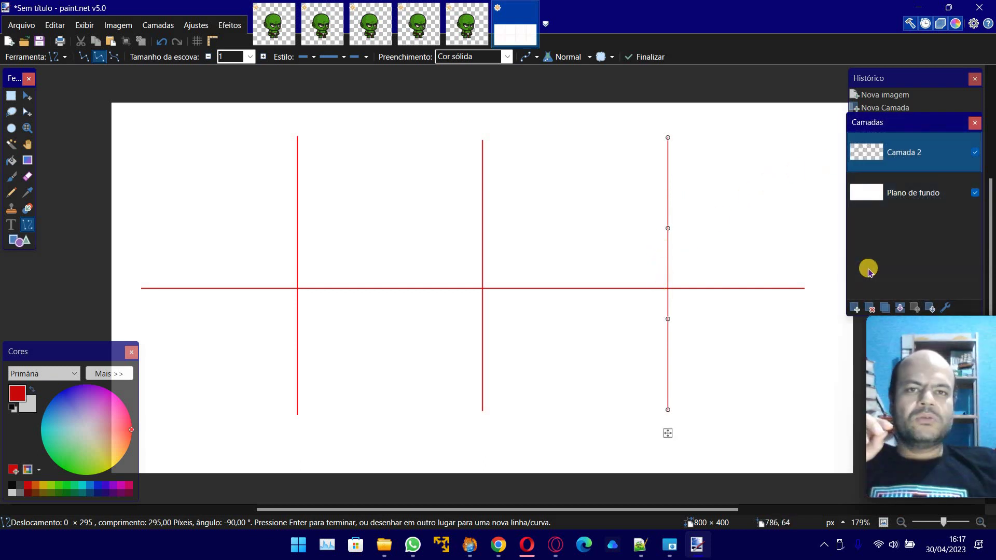
click(466, 25)
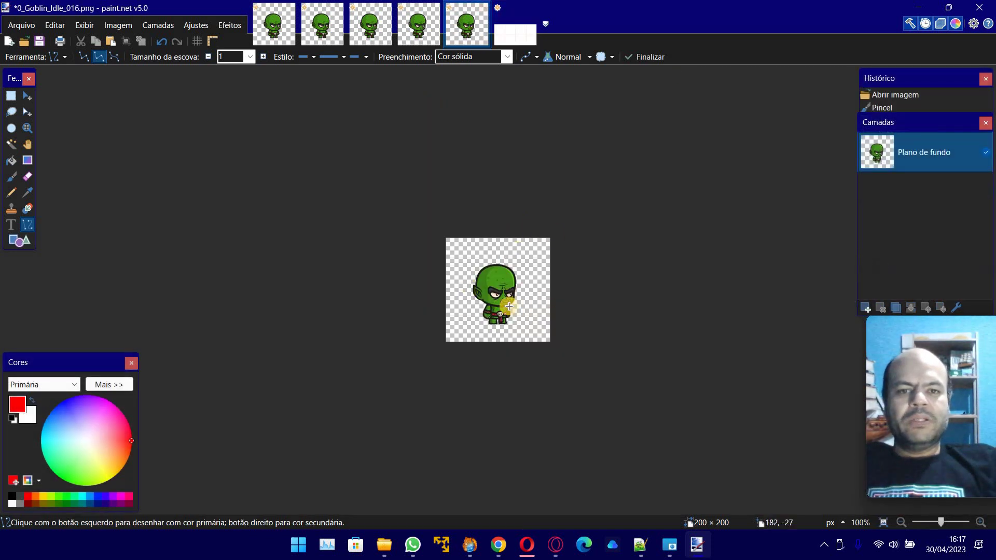
click(512, 29)
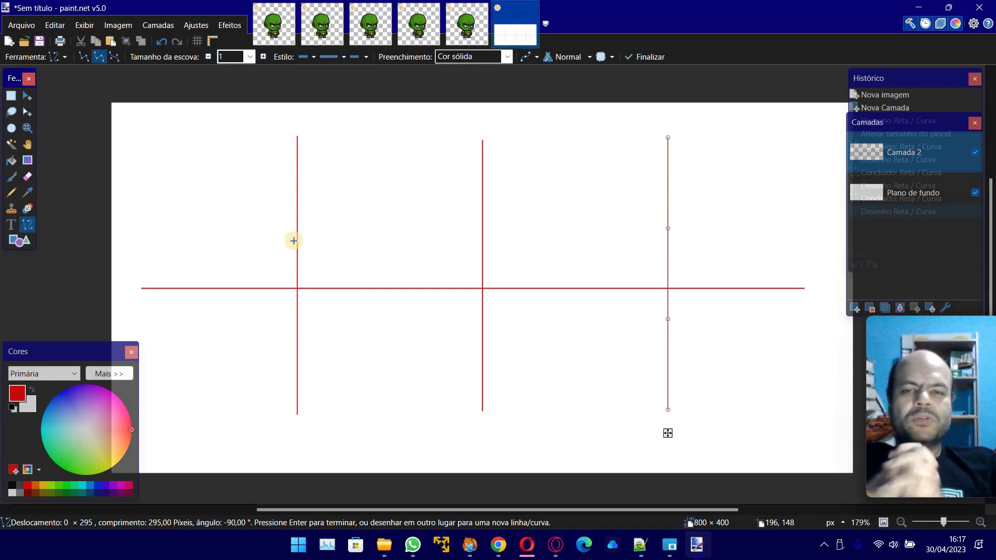
click(468, 33)
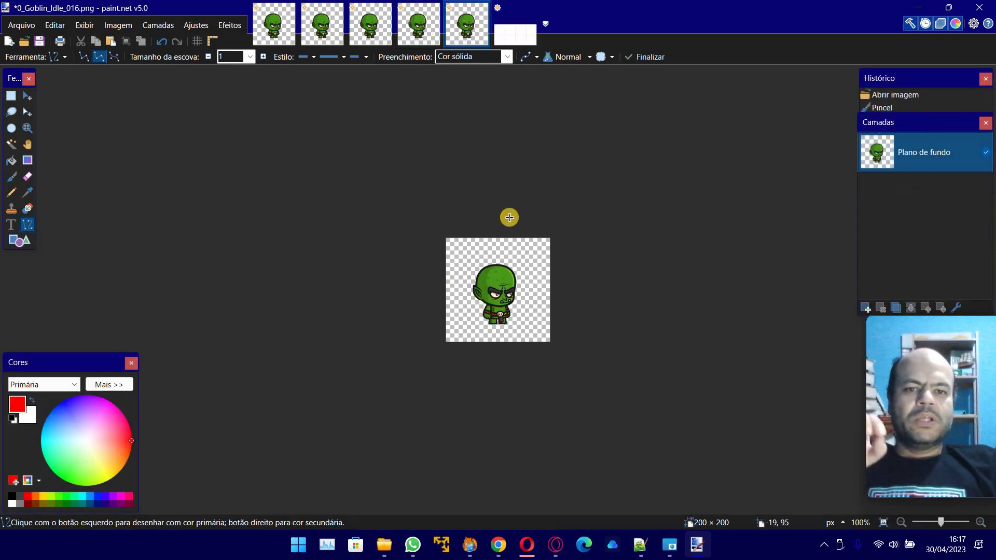
click(516, 30)
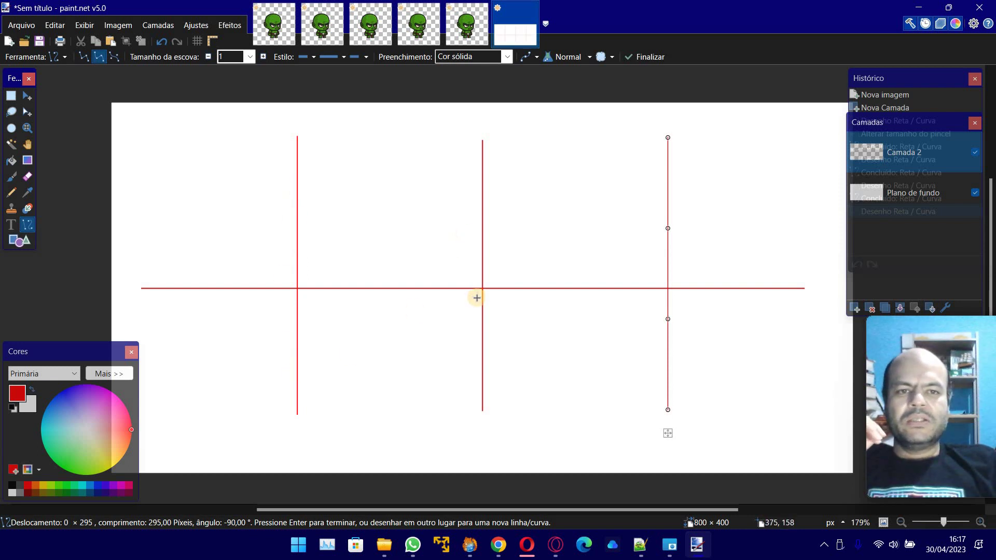
Copy the whole 0_Goblin_Idle_016.png frame into the first cell of the upper row, on the grid image's Plano de fundo layer
key(Return)
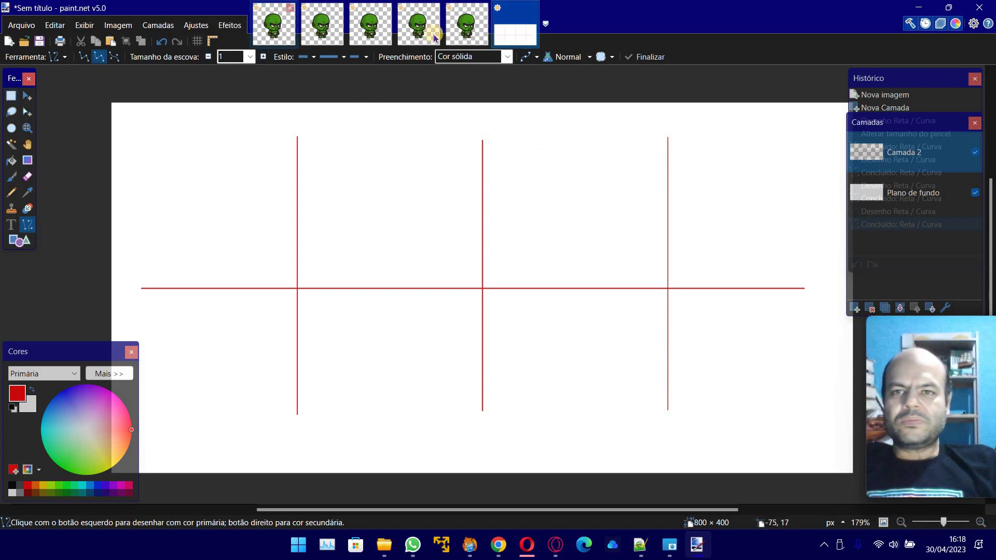
click(457, 29)
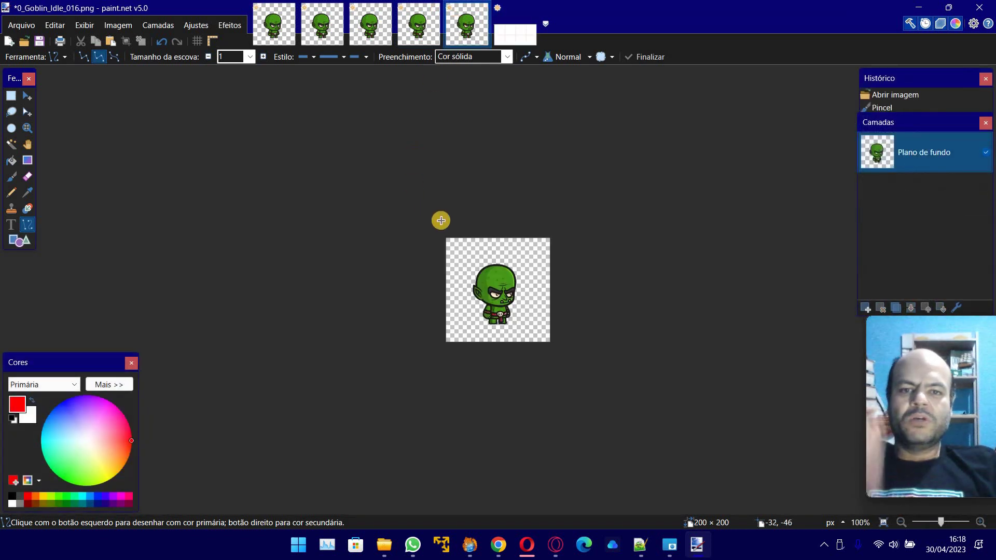
key(ctrl+a)
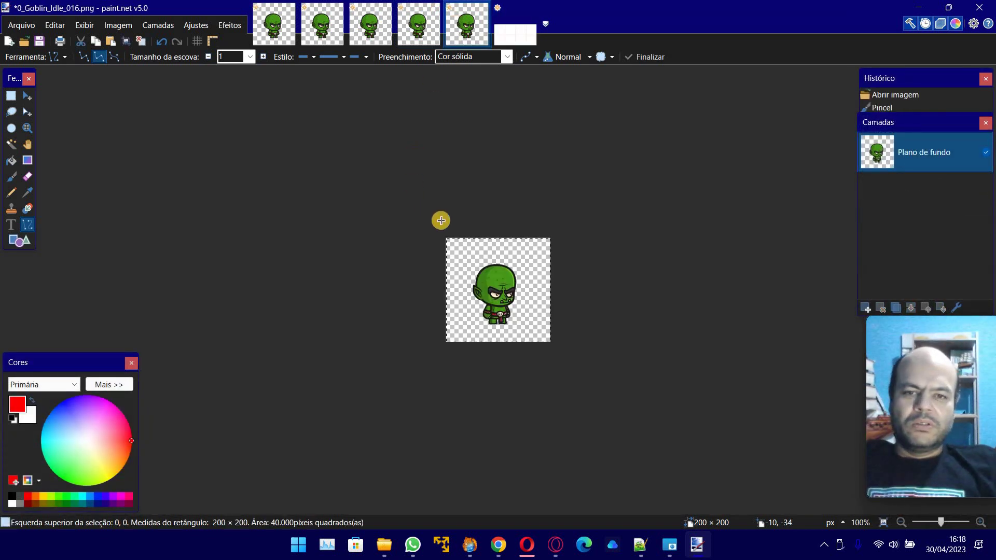
click(522, 40)
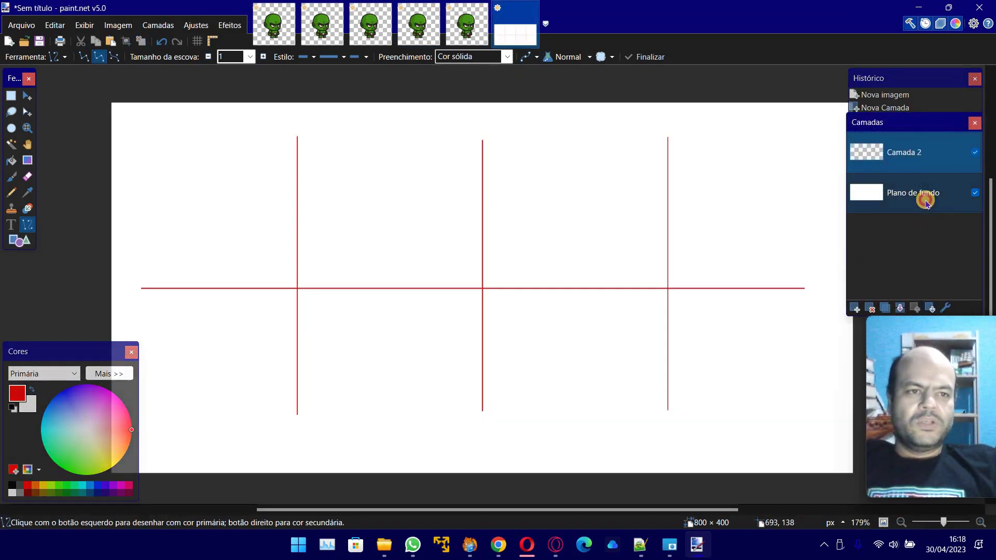
click(916, 197)
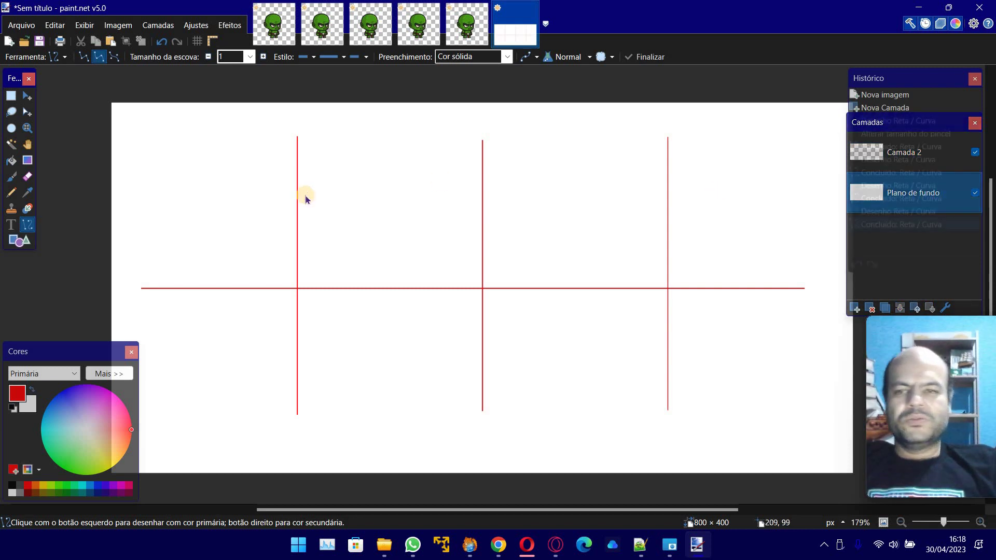
key(ctrl+v)
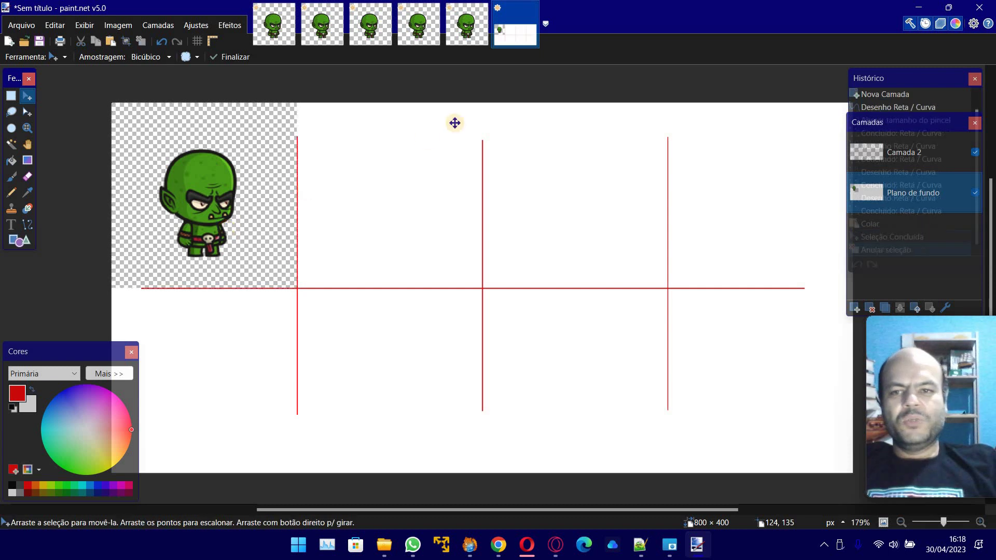
Copy the 0_Goblin_Idle_014.png frame into the second cell of the upper row, with its upper-left corner at 200, 0
click(419, 23)
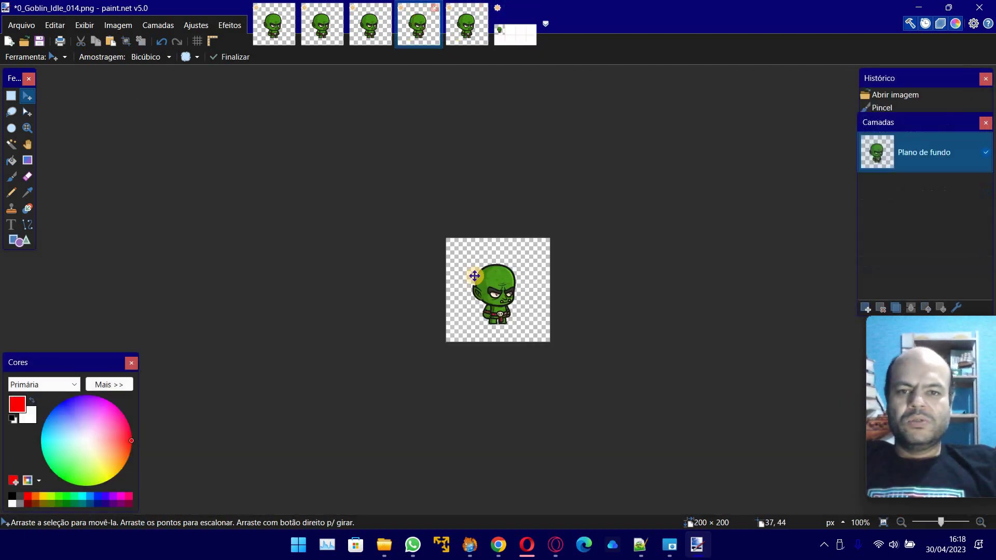
key(ctrl+a)
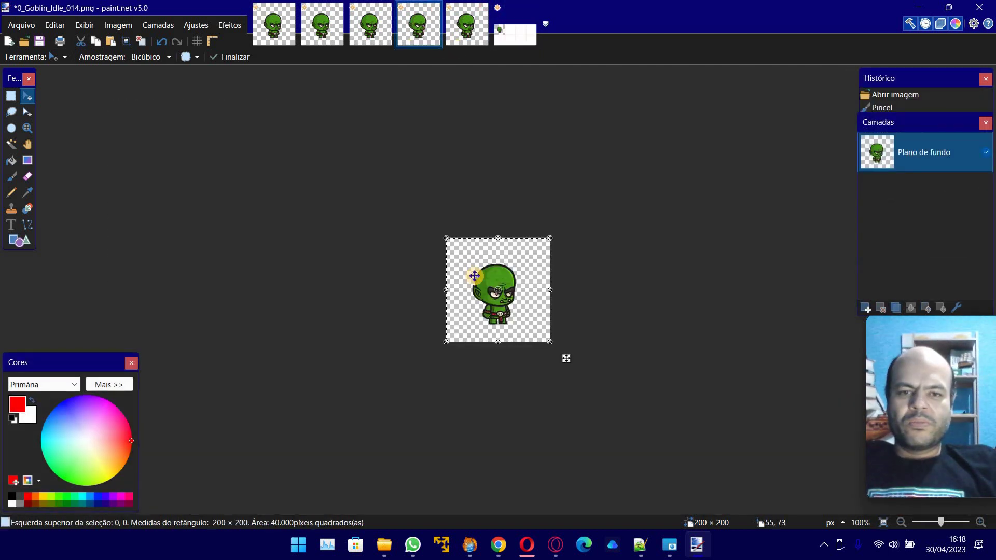
click(524, 38)
key(ctrl+shift+v)
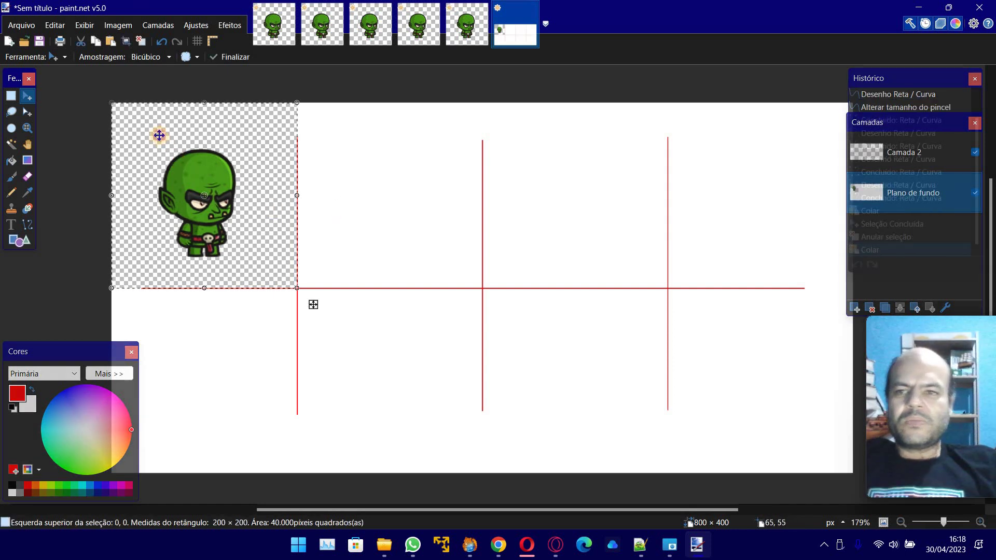
drag(158, 134, 345, 136)
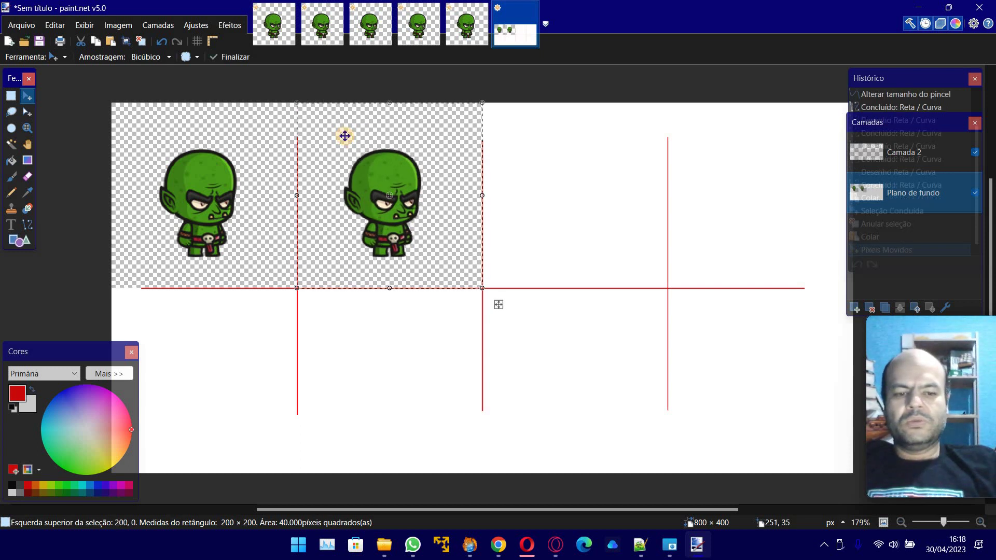
Copy the 0_Goblin_Idle_012.png frame into the third cell of the upper row, align it with the guides and deselect it
click(371, 24)
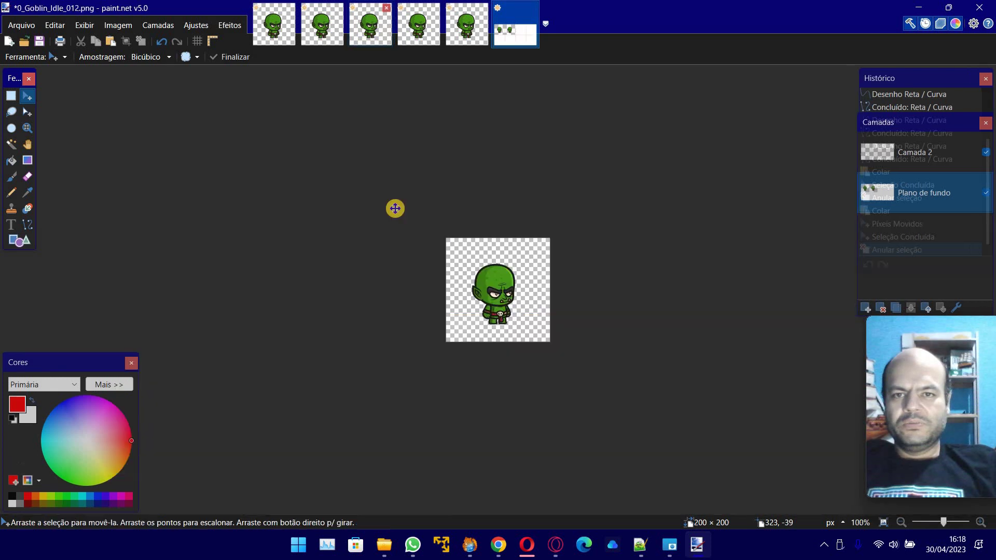
key(ctrl+a)
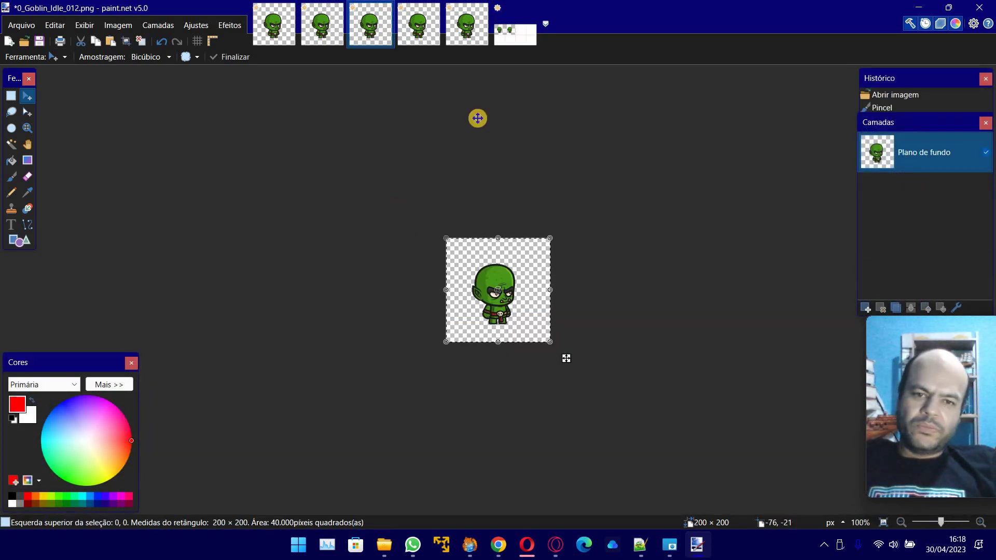
click(514, 45)
key(ctrl+shift+v)
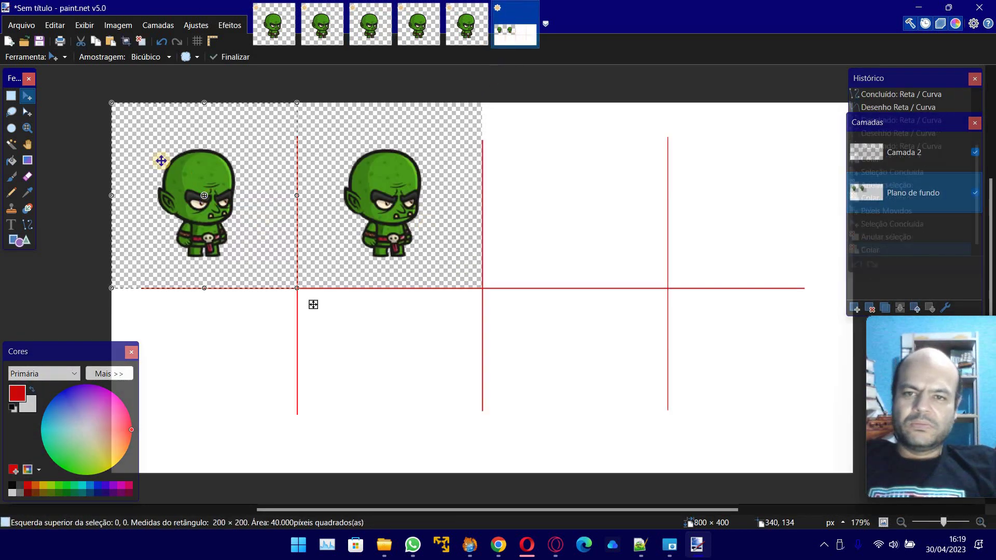
drag(311, 302, 684, 304)
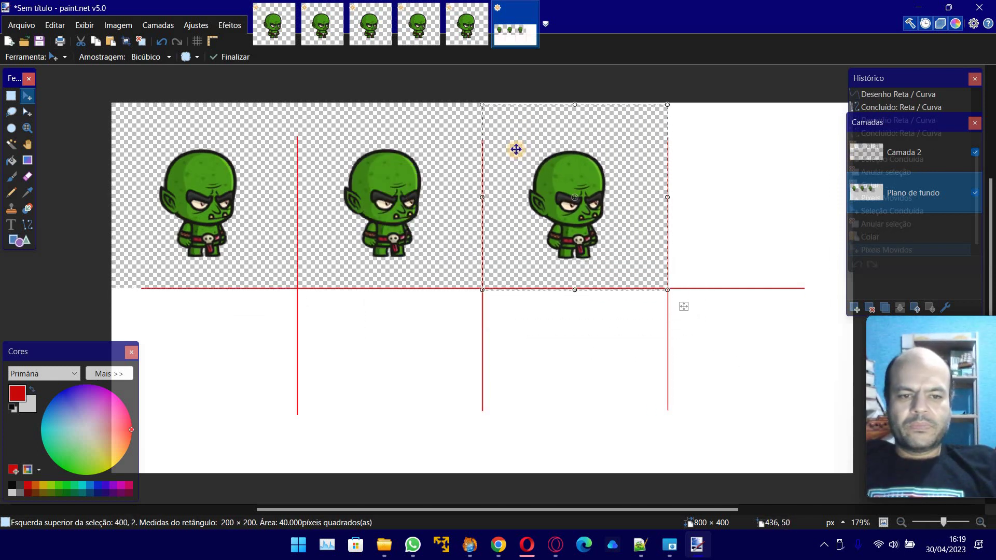
key(ctrl+d)
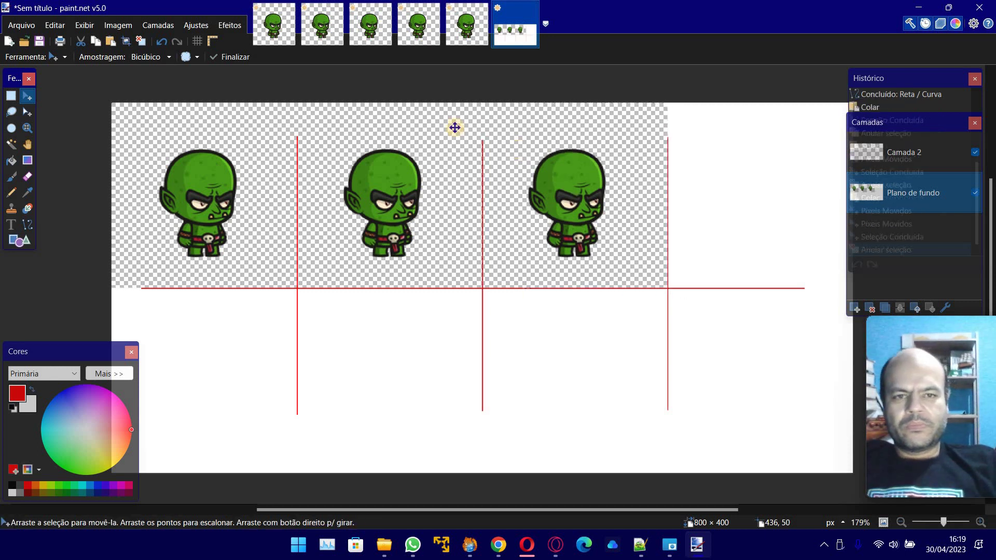
Copy the 0_Goblin_Idle_010.png frame into the fourth cell of the upper row and deselect it
click(321, 35)
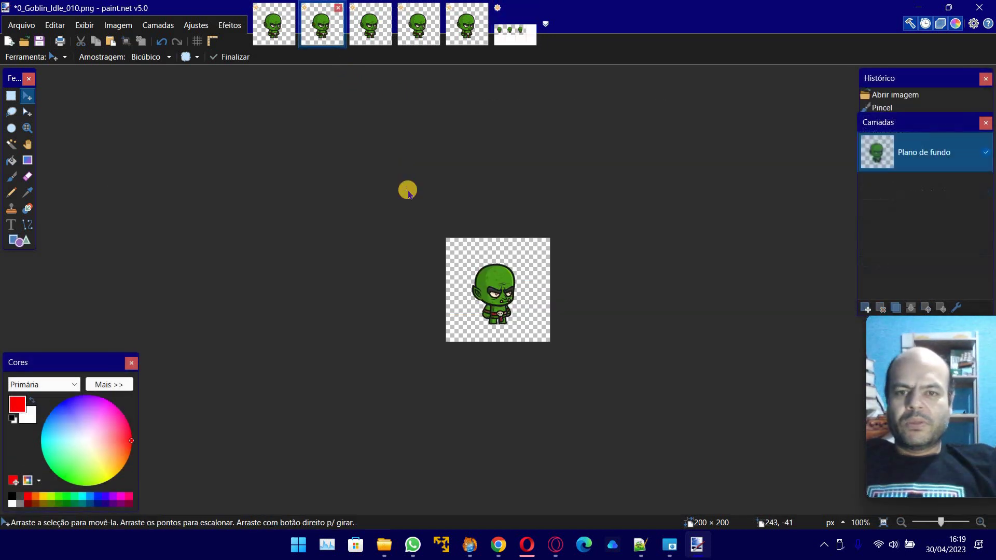
click(524, 42)
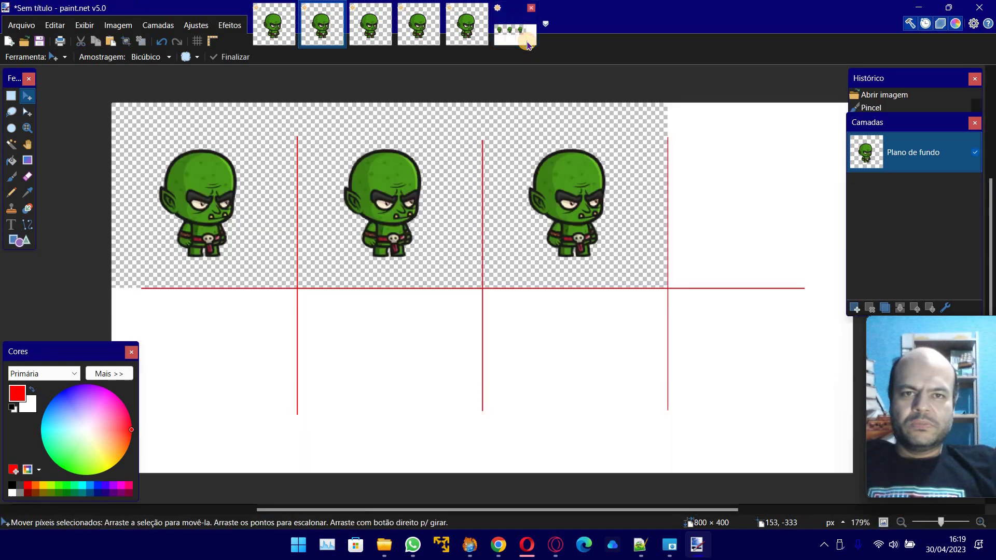
key(ctrl+shift+n)
key(ctrl+v)
drag(158, 142, 715, 143)
key(ctrl+d)
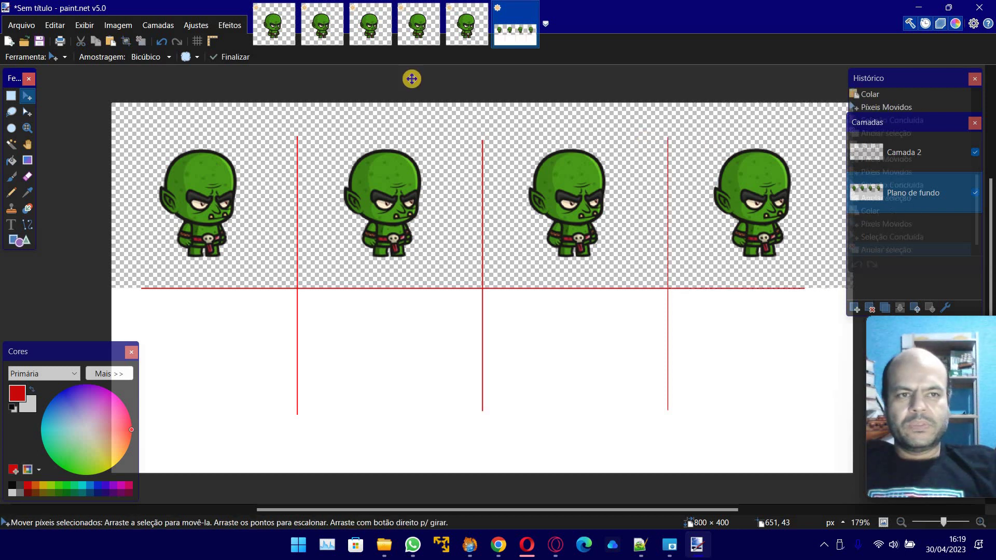
Copy the 0_Goblin_Idle_008.png frame into the first cell of the lower row
click(270, 29)
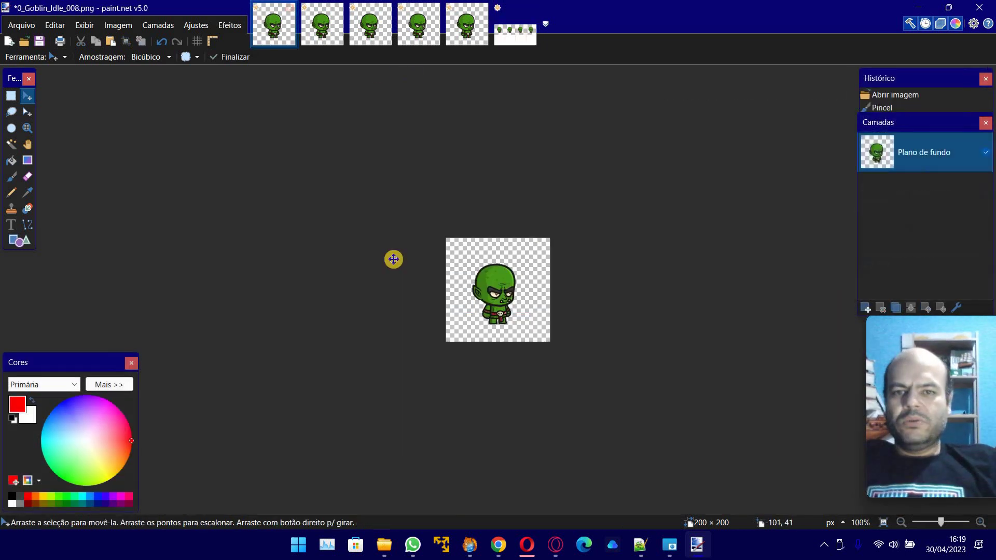
key(ctrl+a)
key(ctrl+c)
click(515, 33)
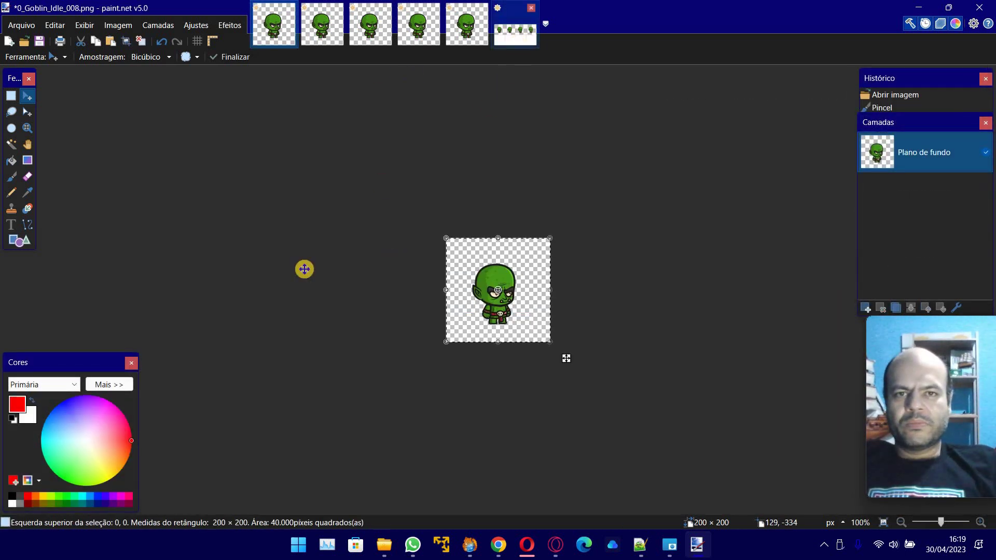
key(ctrl+v)
drag(230, 137, 231, 314)
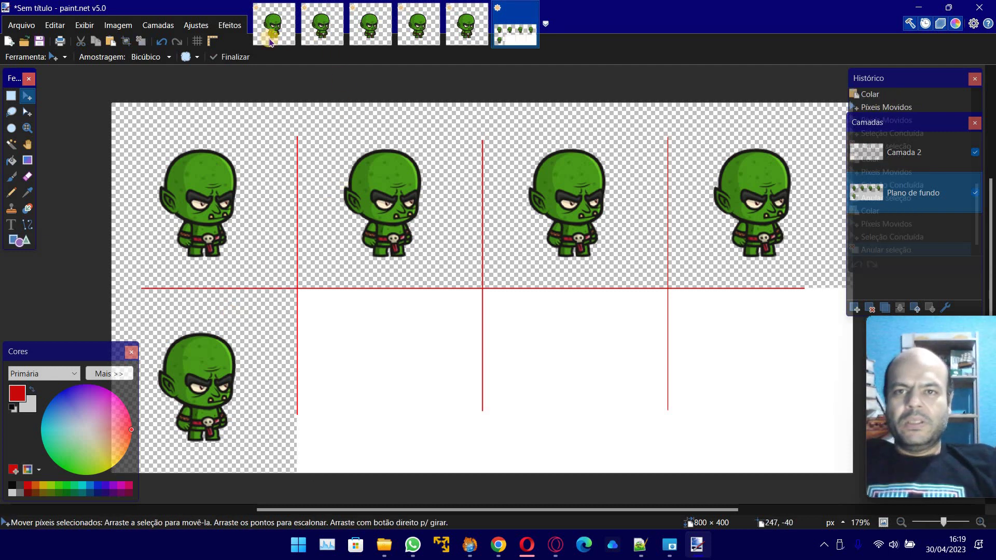
Copy the 0_Goblin_Idle_010.png frame into the second cell of the lower row and align it with the guide lines
click(290, 42)
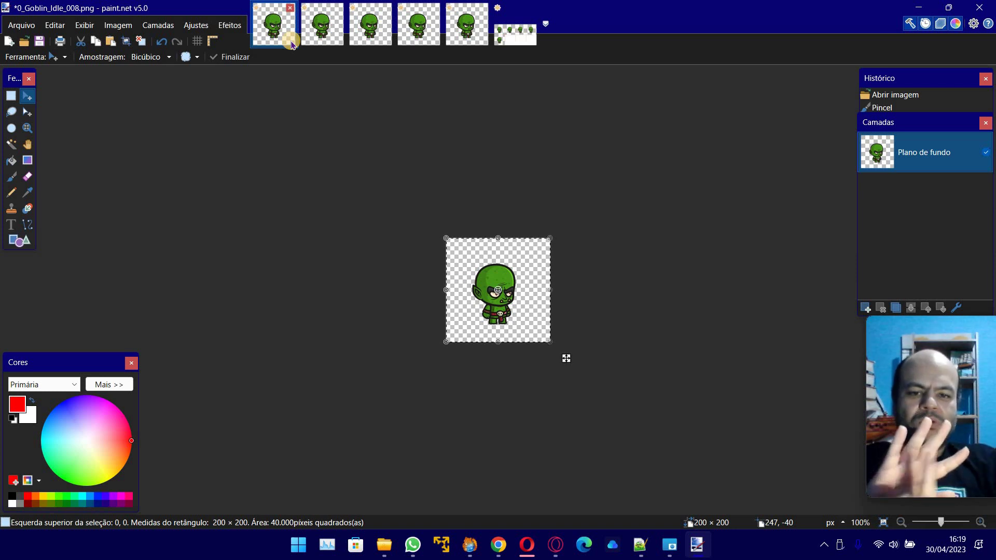
click(313, 24)
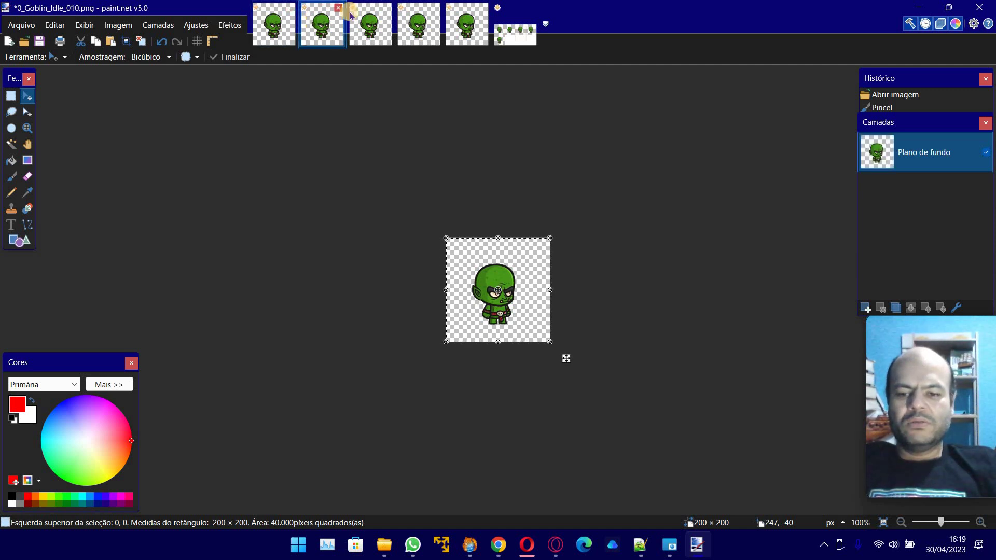
click(510, 39)
key(ctrl+v)
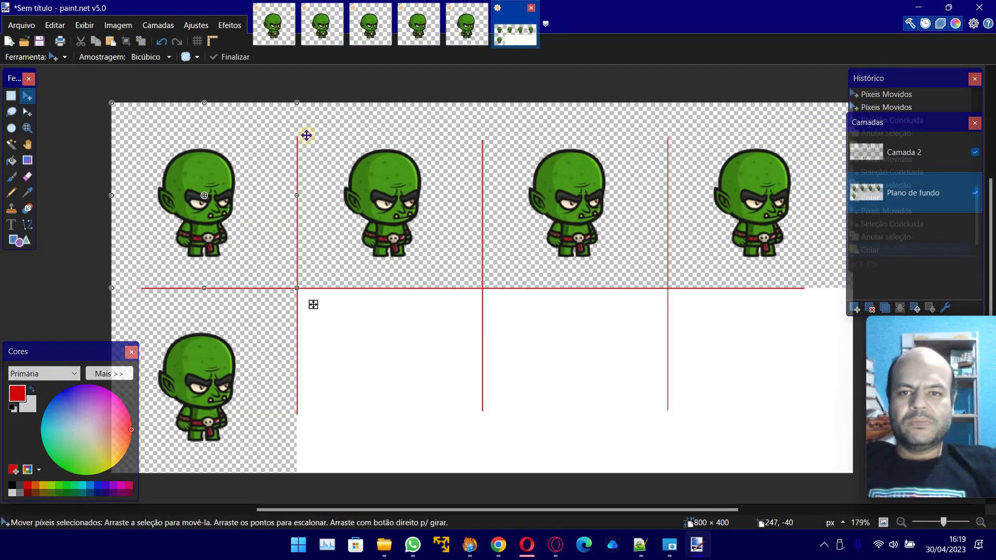
drag(314, 305, 497, 489)
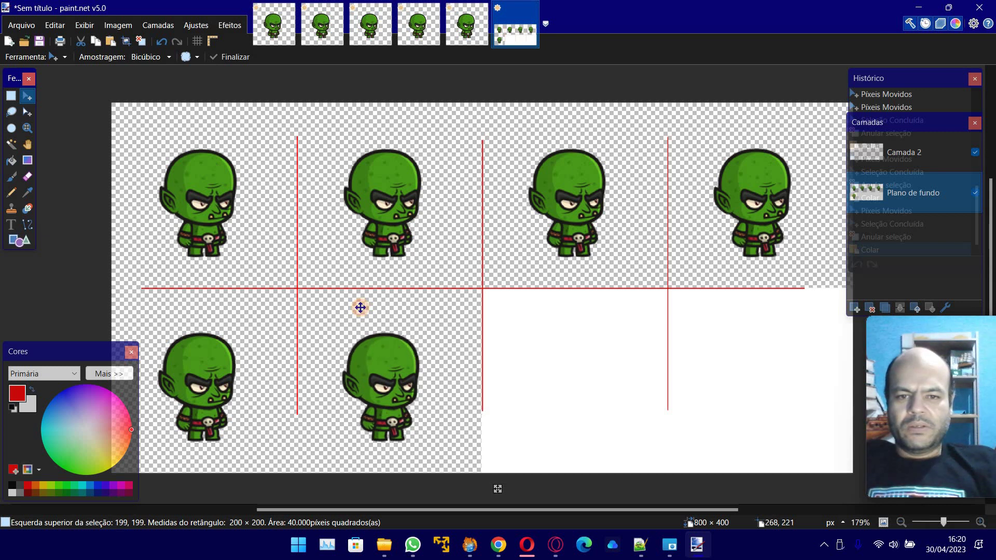
drag(360, 308, 360, 307)
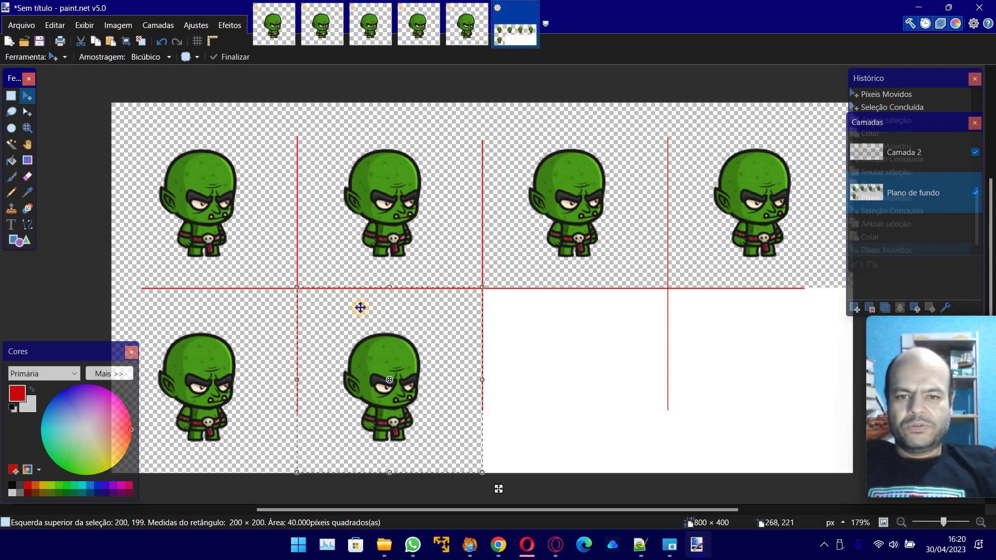
Copy the 0_Goblin_Idle_012.png frame into the third cell of the lower row, align it with the guides and deselect it
click(381, 27)
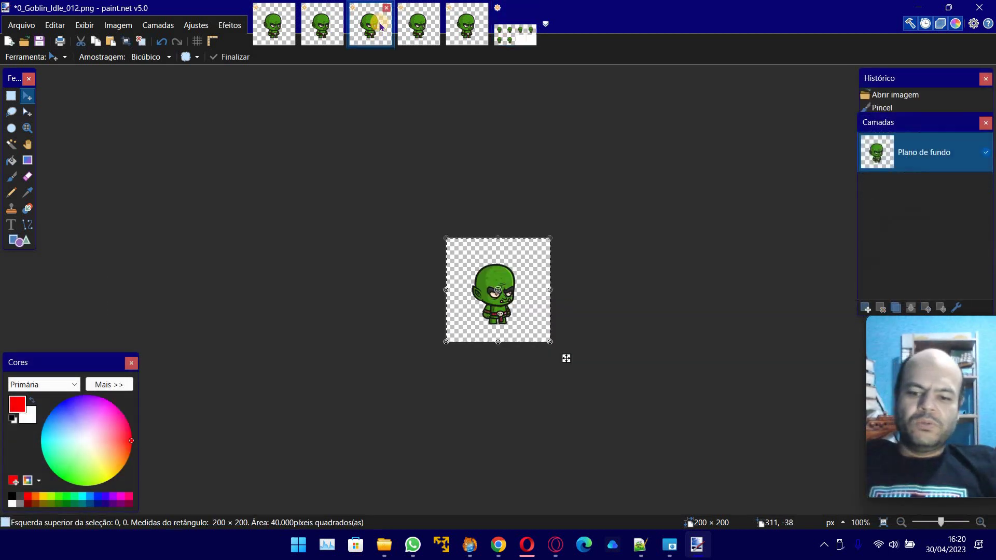
click(518, 40)
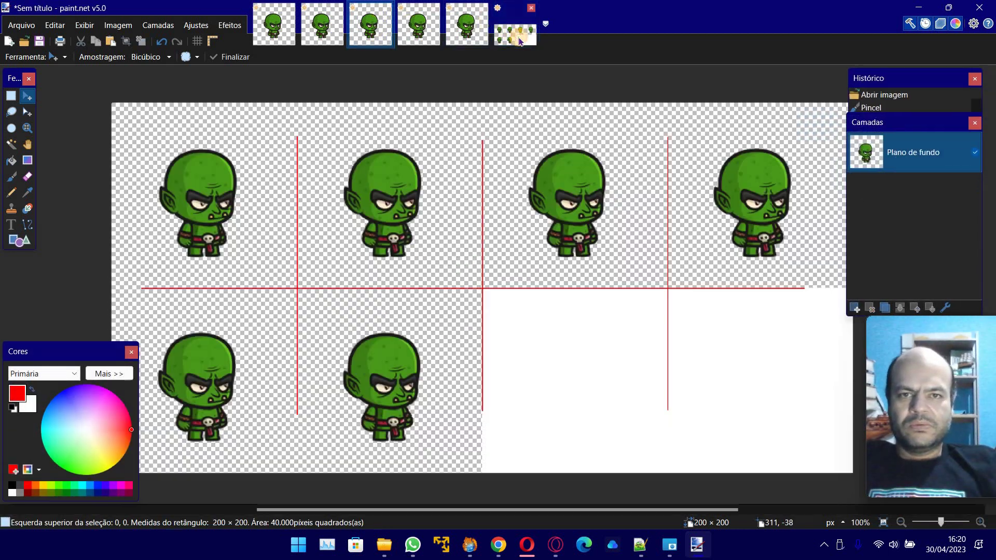
key(ctrl+shift+v)
drag(158, 140, 530, 325)
key(Down)
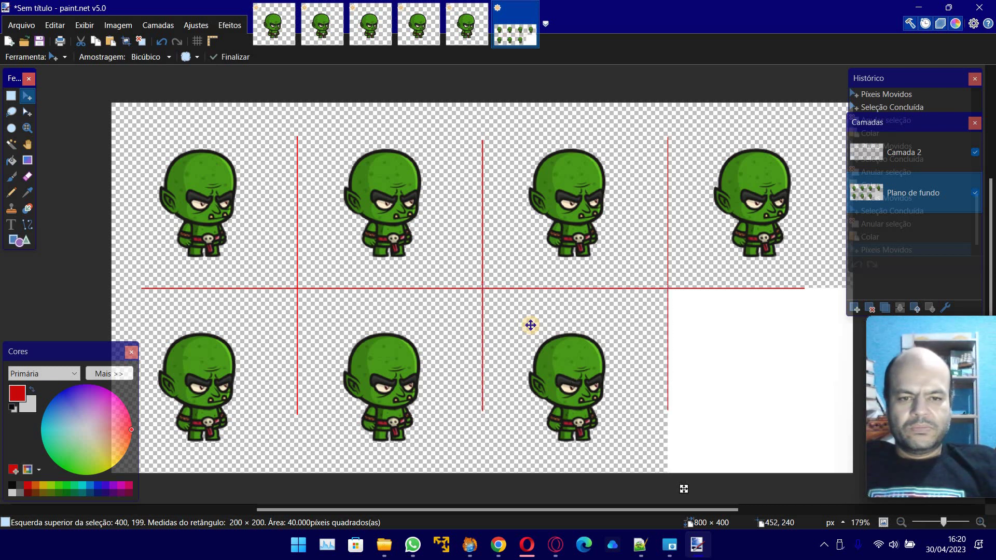
key(ctrl+d)
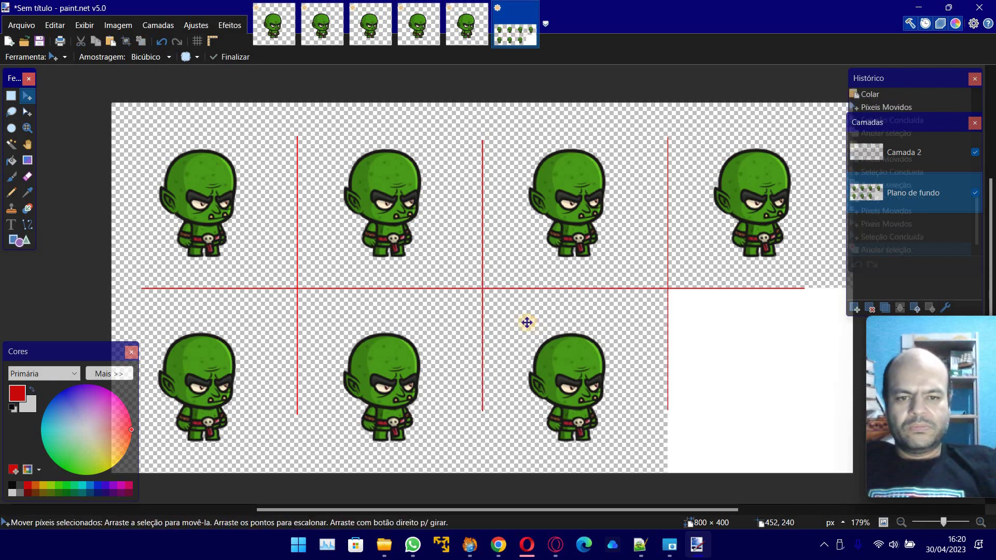
Copy the 0_Goblin_Idle_014.png frame into the fourth cell of the lower row, nudge it into place and deselect it
click(420, 39)
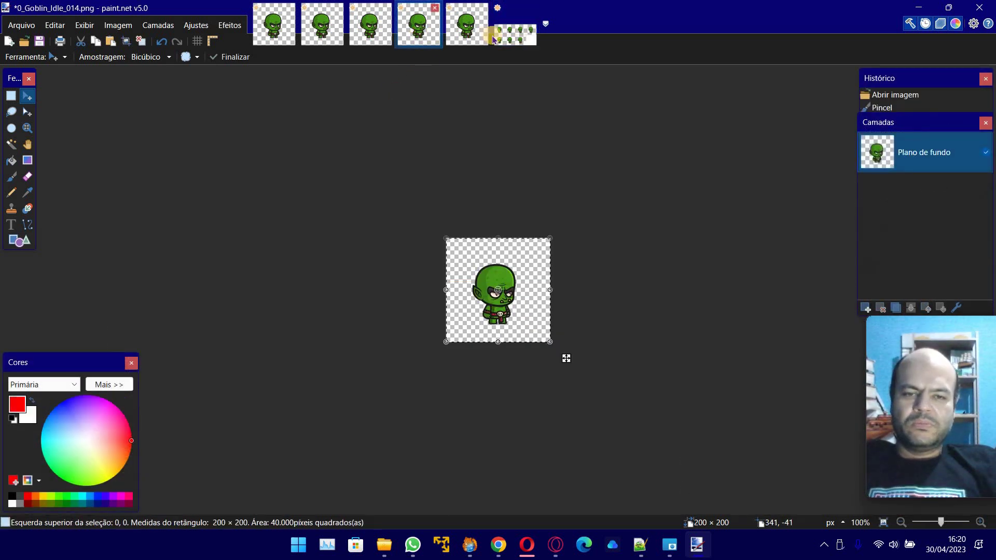
click(515, 28)
key(ctrl+v)
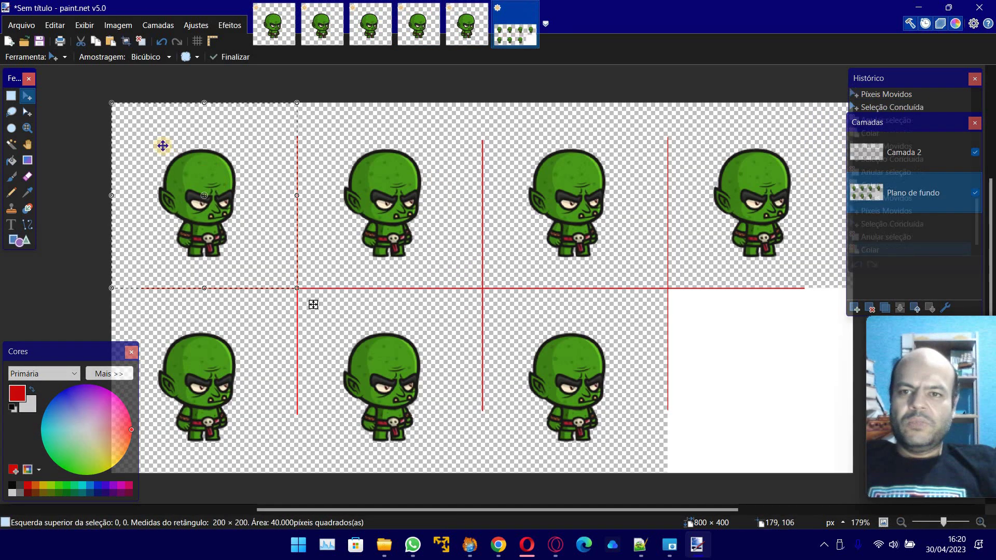
drag(160, 145, 720, 332)
key(Left)
key(Up)
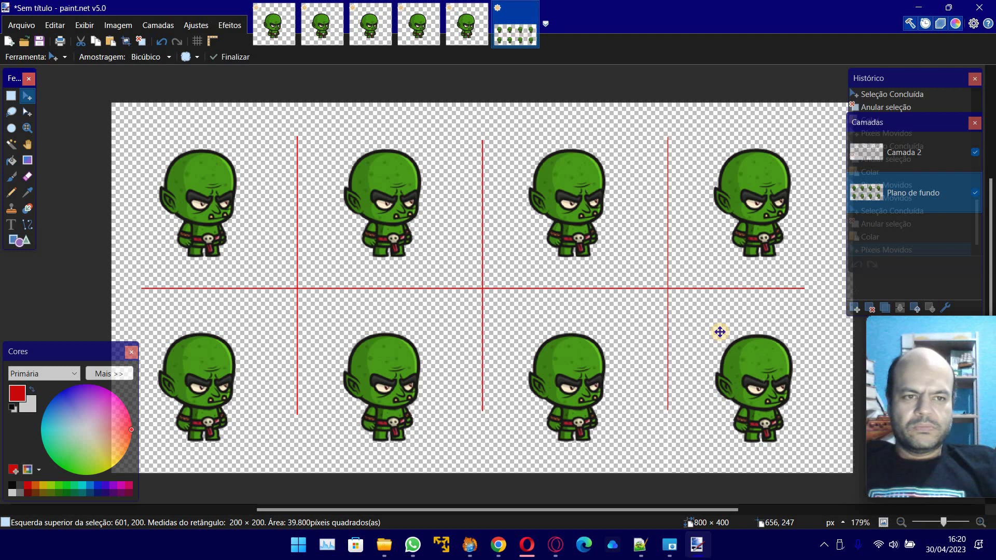
key(ctrl+d)
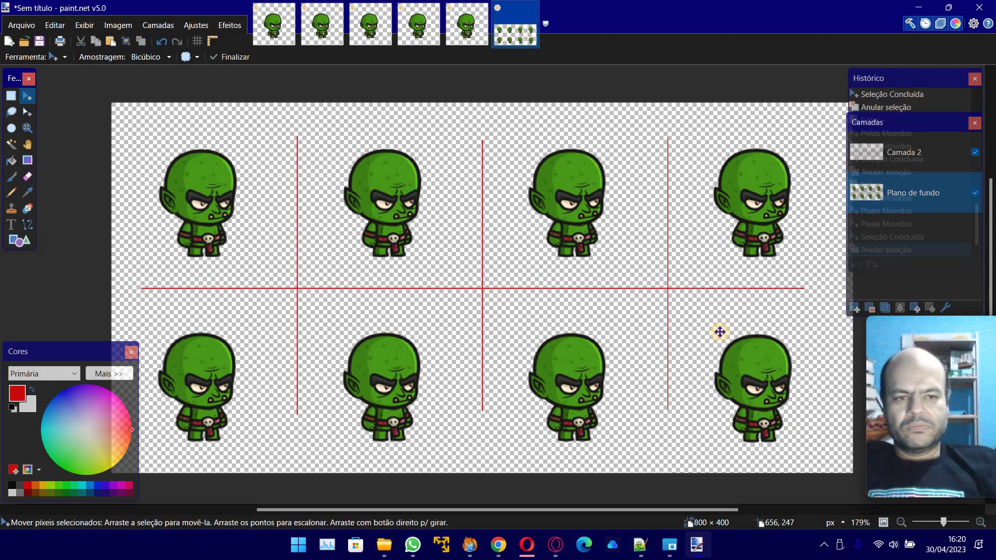
Delete the Camada 2 layer that holds the red guide lines from the sprite sheet
click(927, 155)
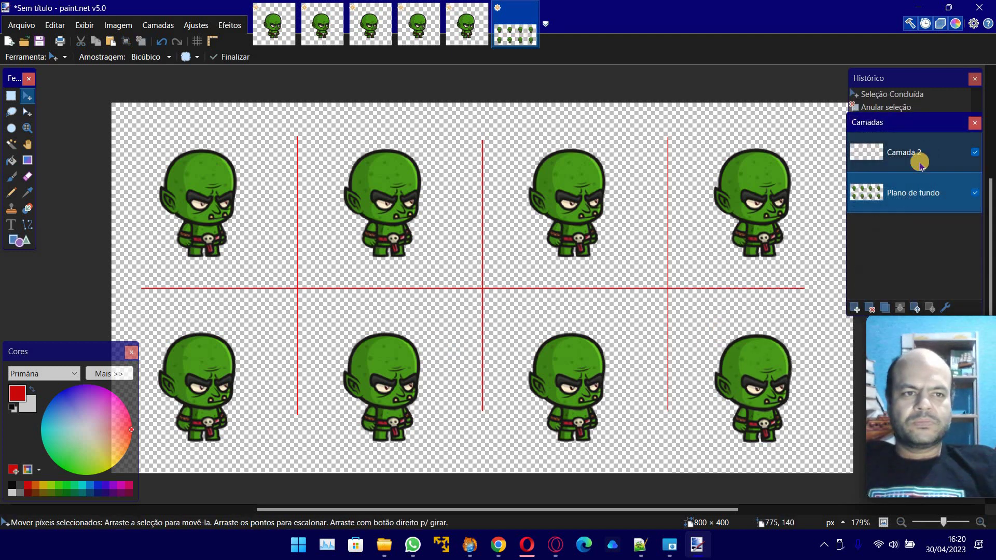
click(872, 307)
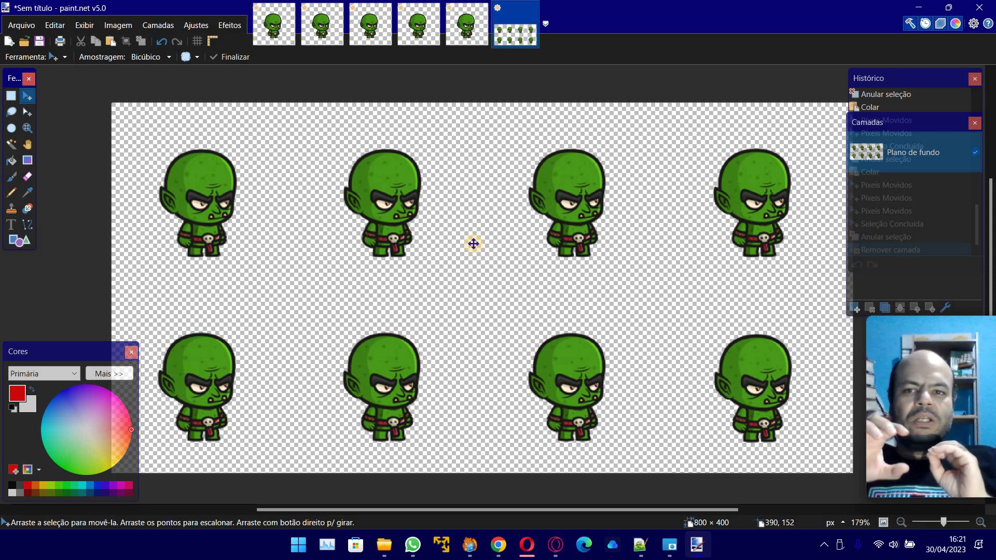
Flip back and forth through the five open goblin idle frames to compare their poses, ending on the sprite sheet
click(451, 36)
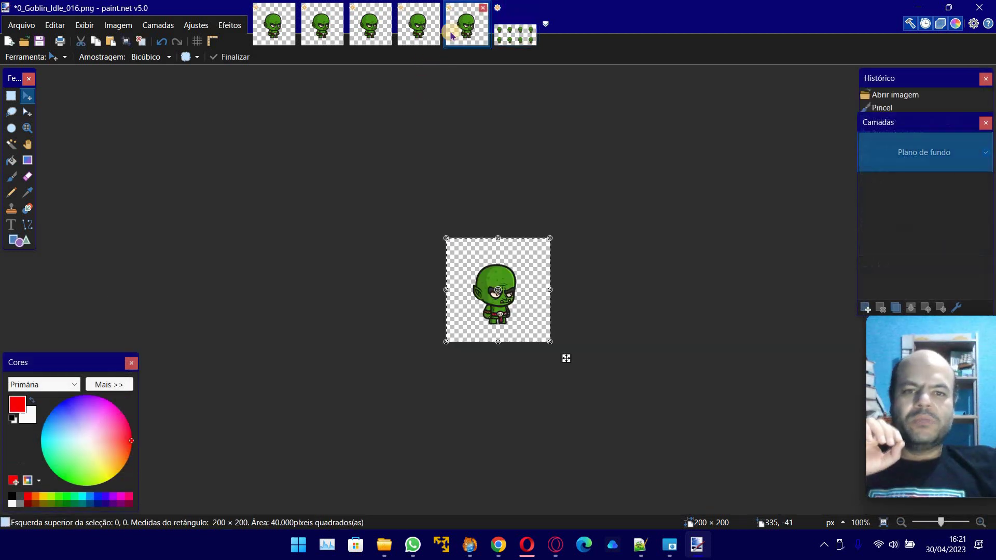
click(415, 30)
click(374, 28)
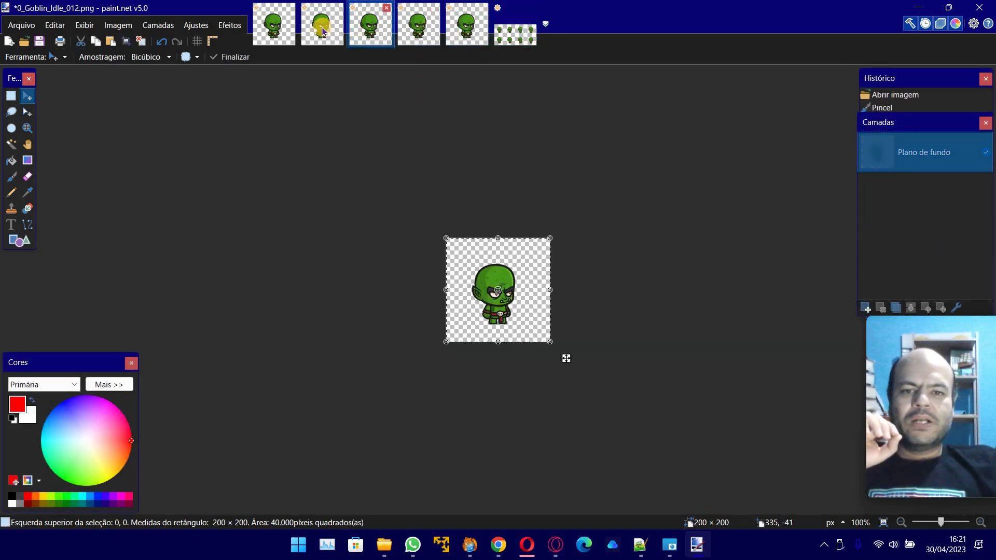
click(323, 31)
click(298, 33)
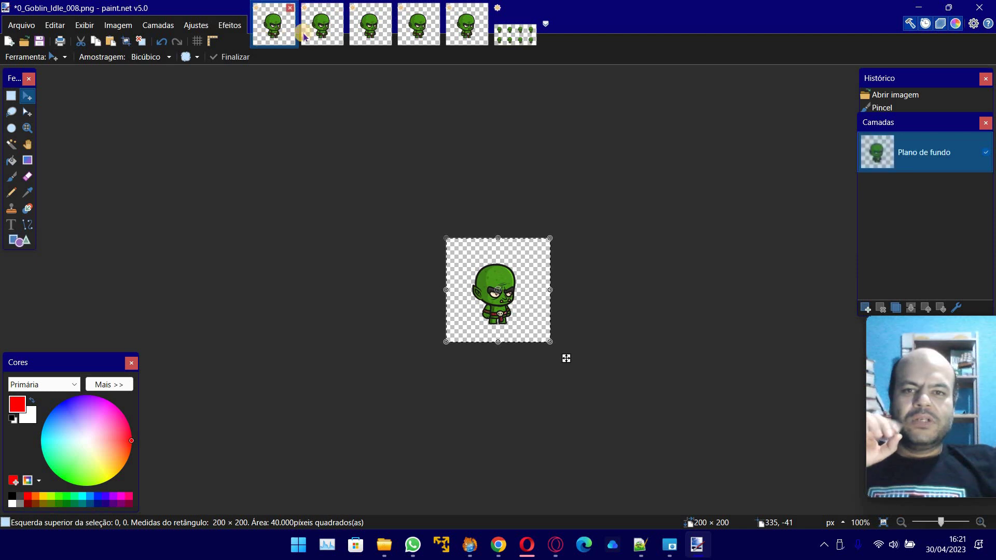
click(320, 33)
click(394, 32)
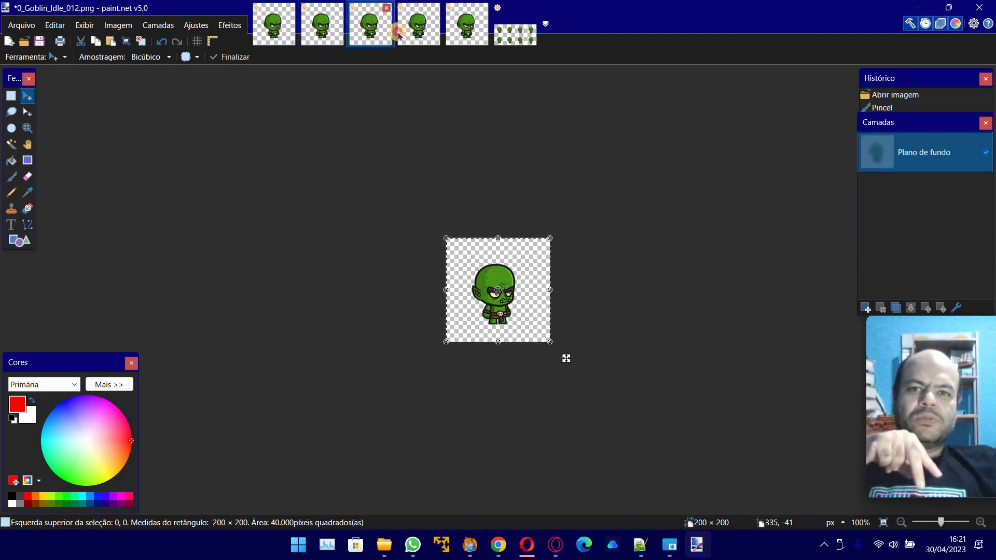
click(418, 32)
click(465, 30)
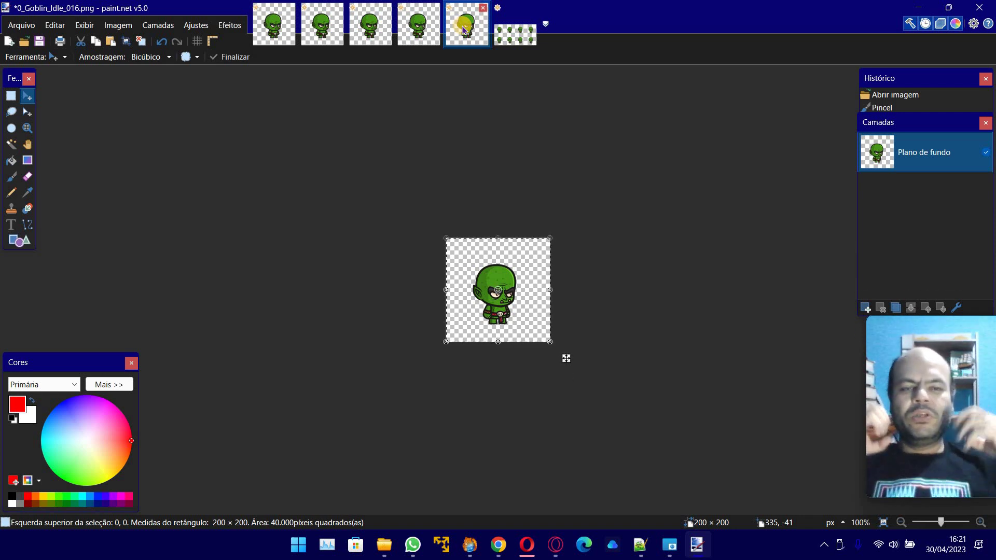
click(421, 30)
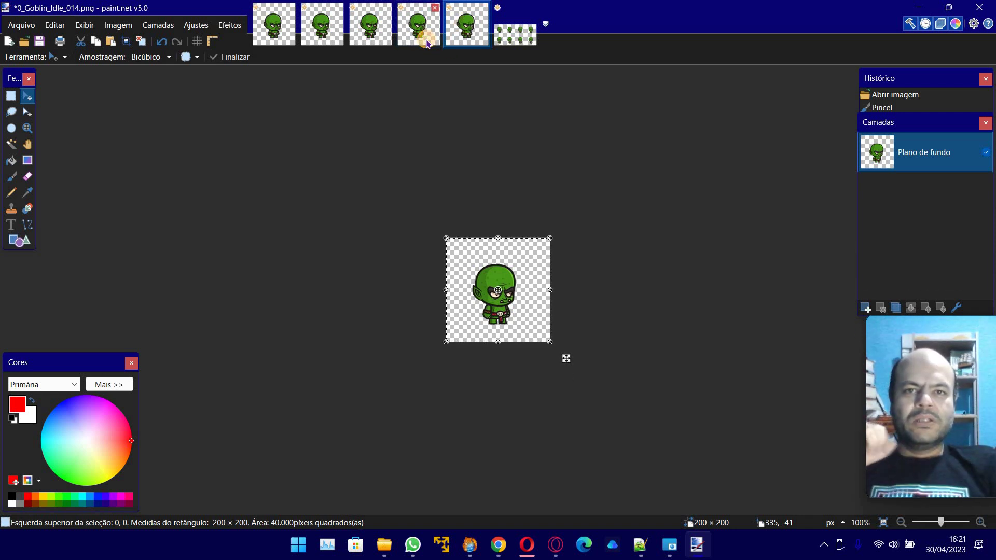
click(370, 31)
click(322, 30)
click(274, 30)
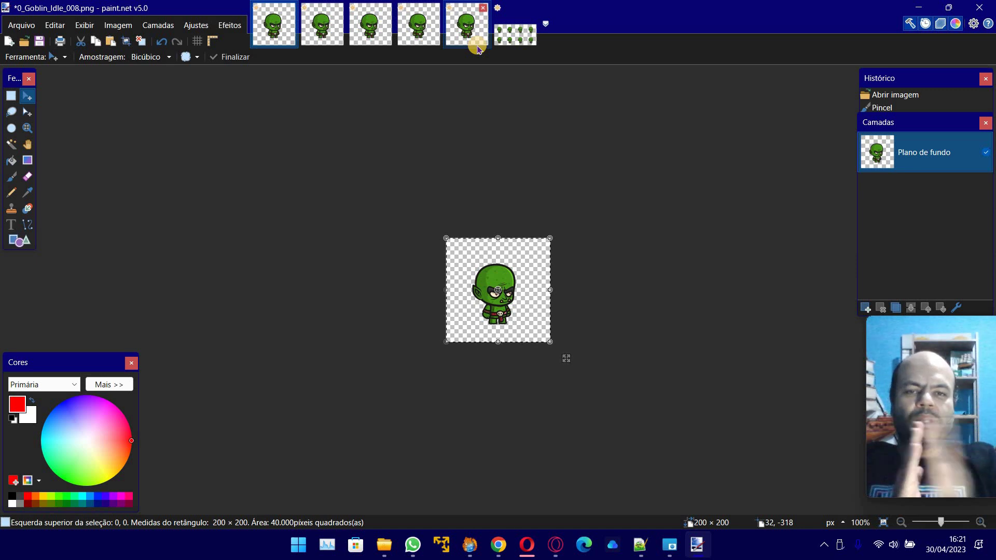
click(515, 34)
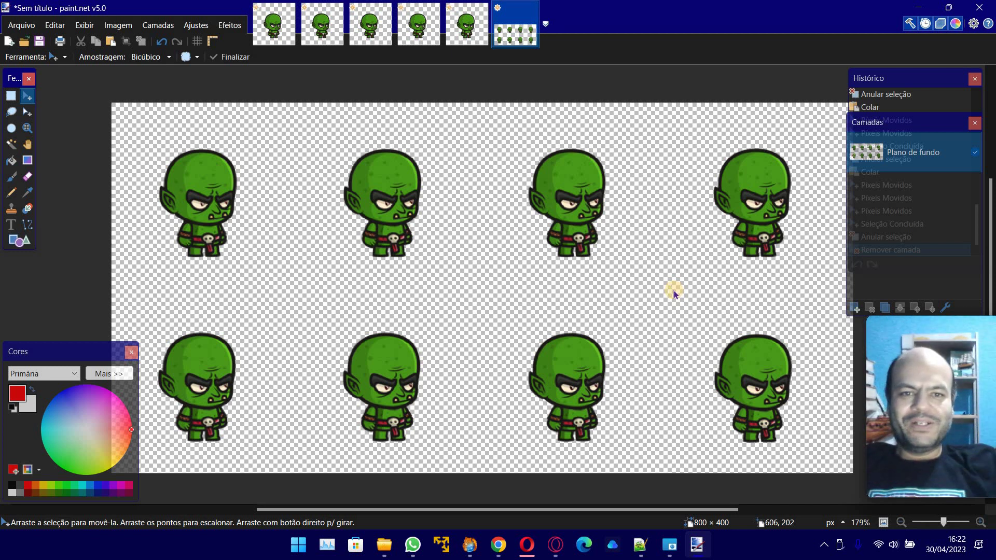
Save the sprite sheet as Goblin.png in the Imagens folder with the default PNG settings
key(ctrl+s)
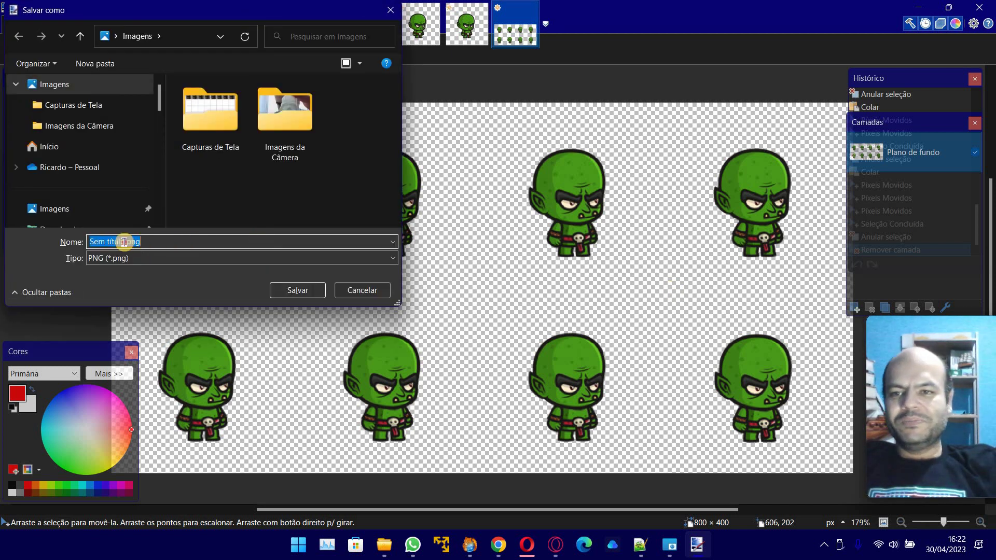
text(Go)
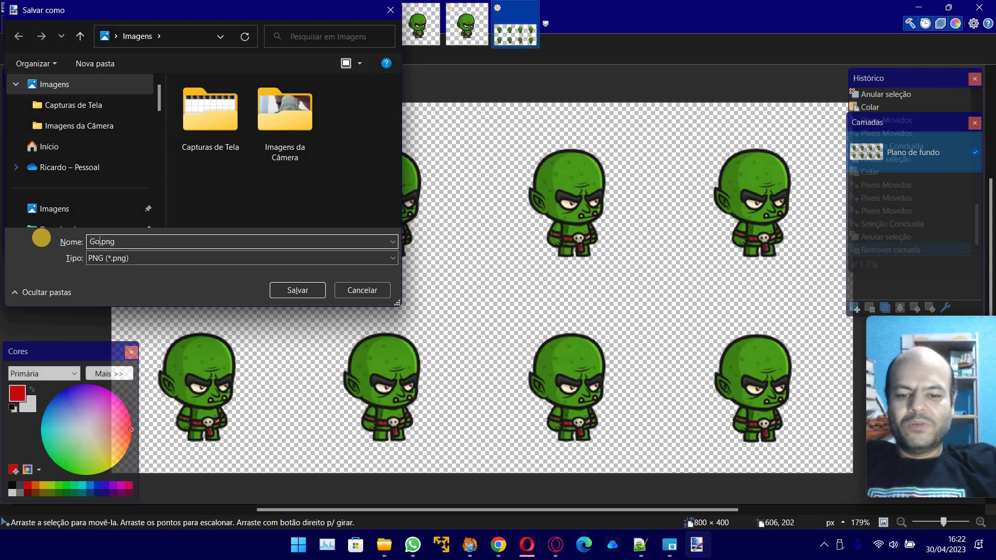
text(bl)
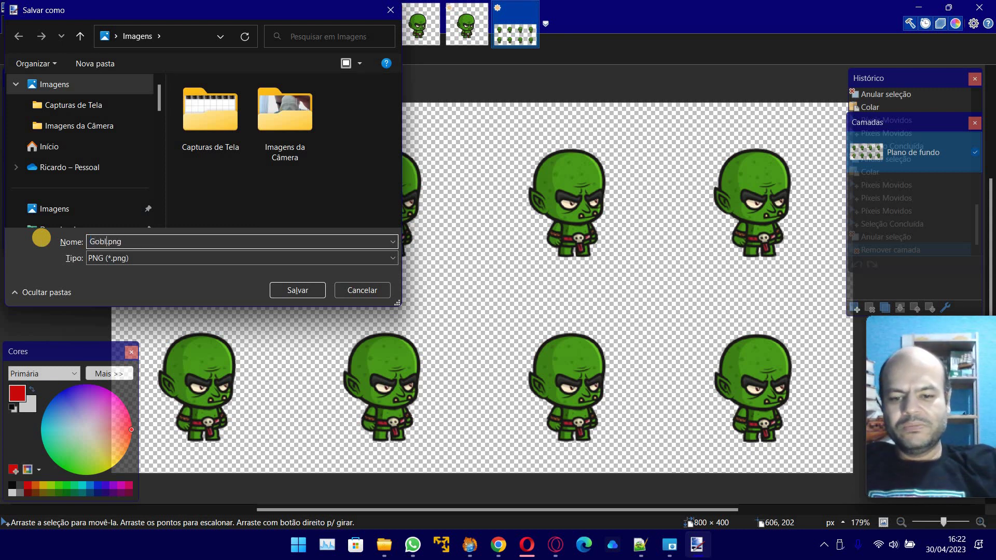
text(in)
key(Return)
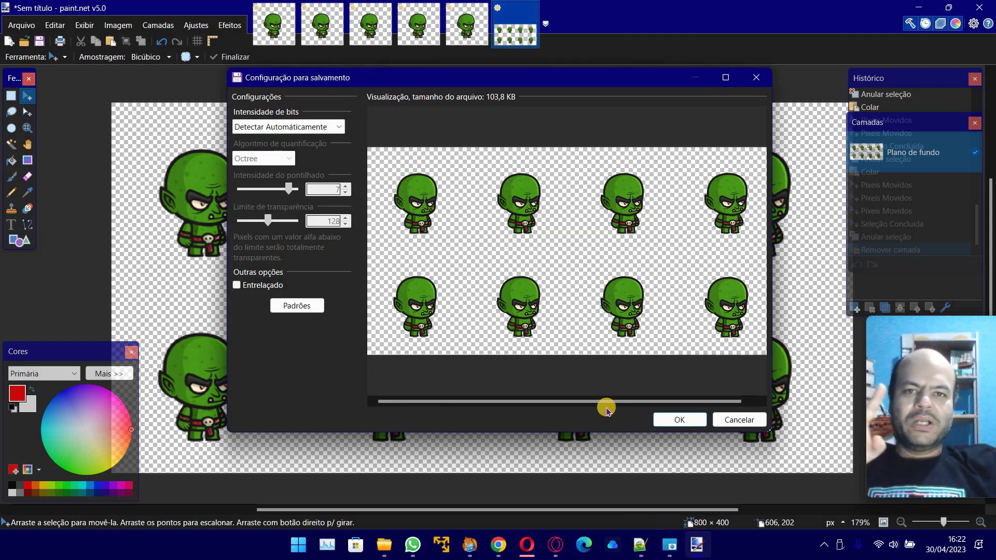
click(666, 423)
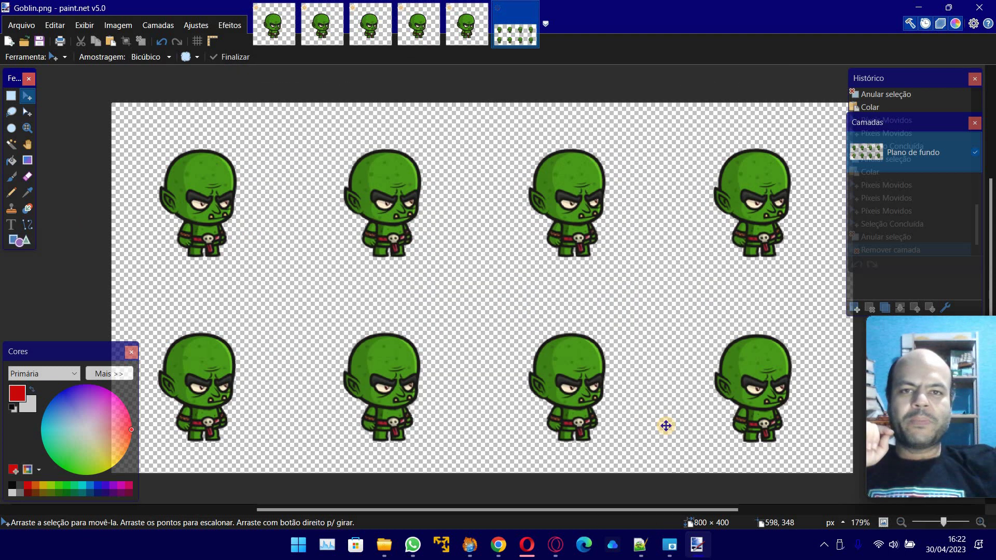